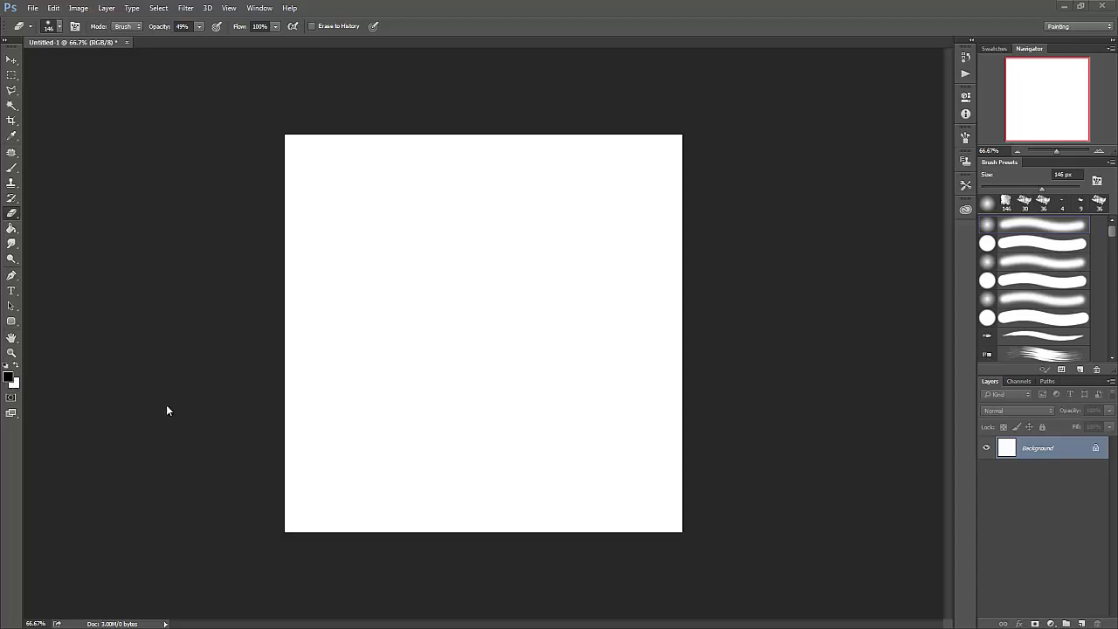
Step: Fill the blank Background layer with black-and-white Clouds using the Render filter
left_click(186, 8)
mouse_move(213, 198)
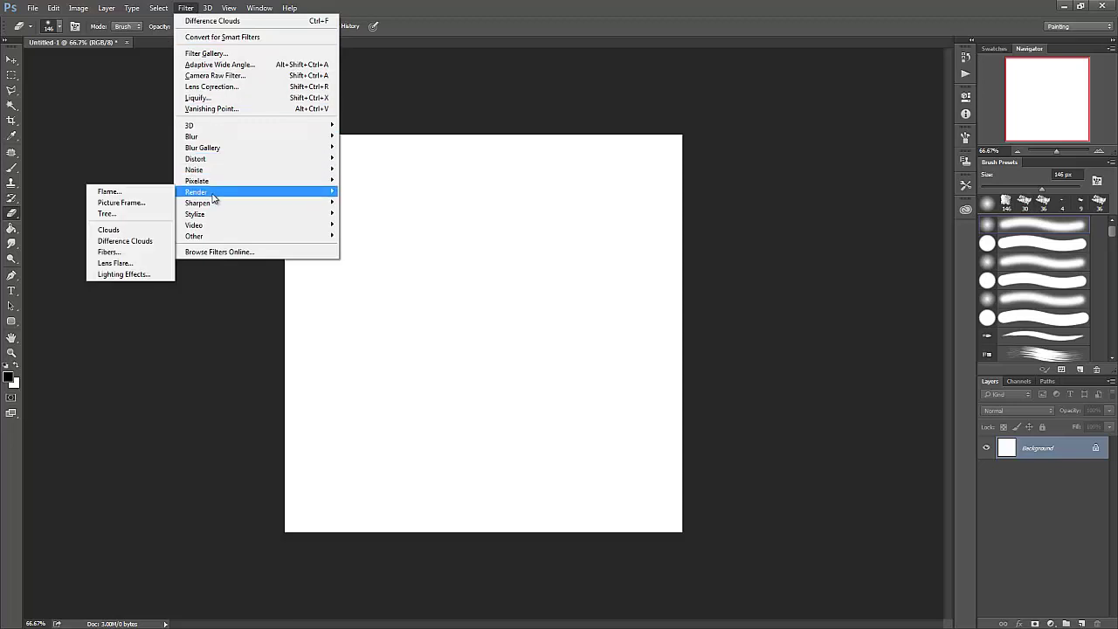
left_click(127, 229)
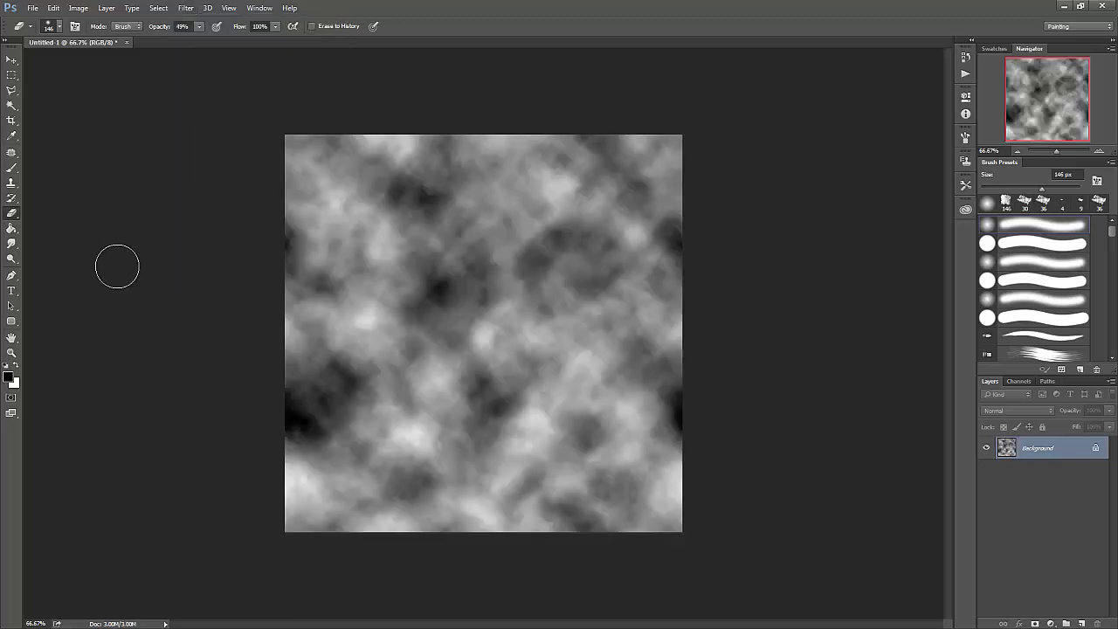
Step: Apply the Difference Clouds render filter over the clouds and repeat it three more times
left_click(186, 8)
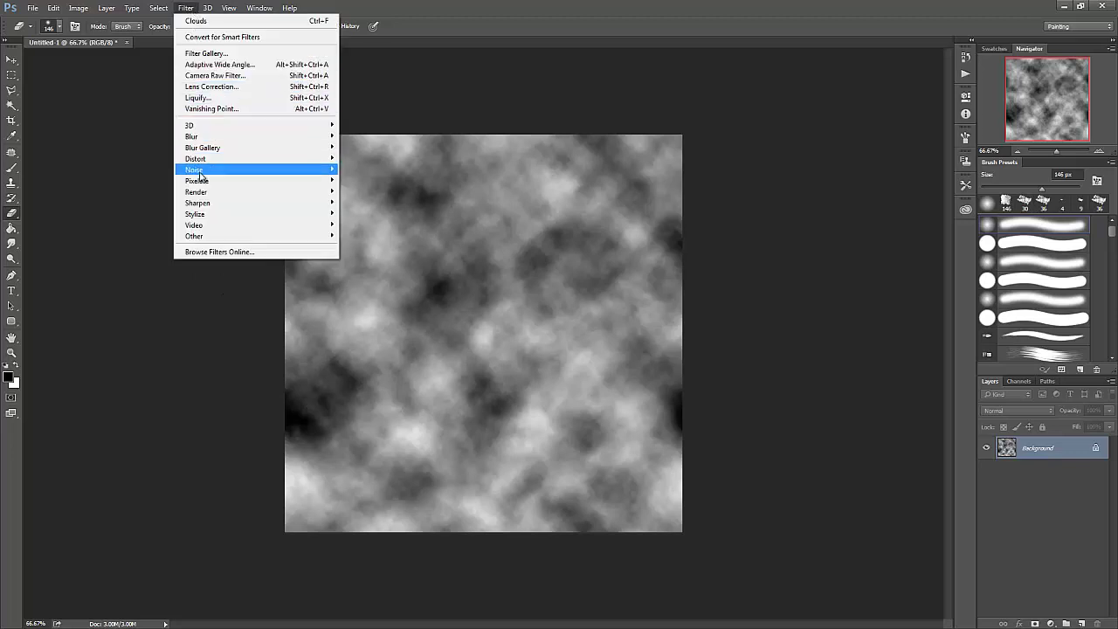
mouse_move(203, 196)
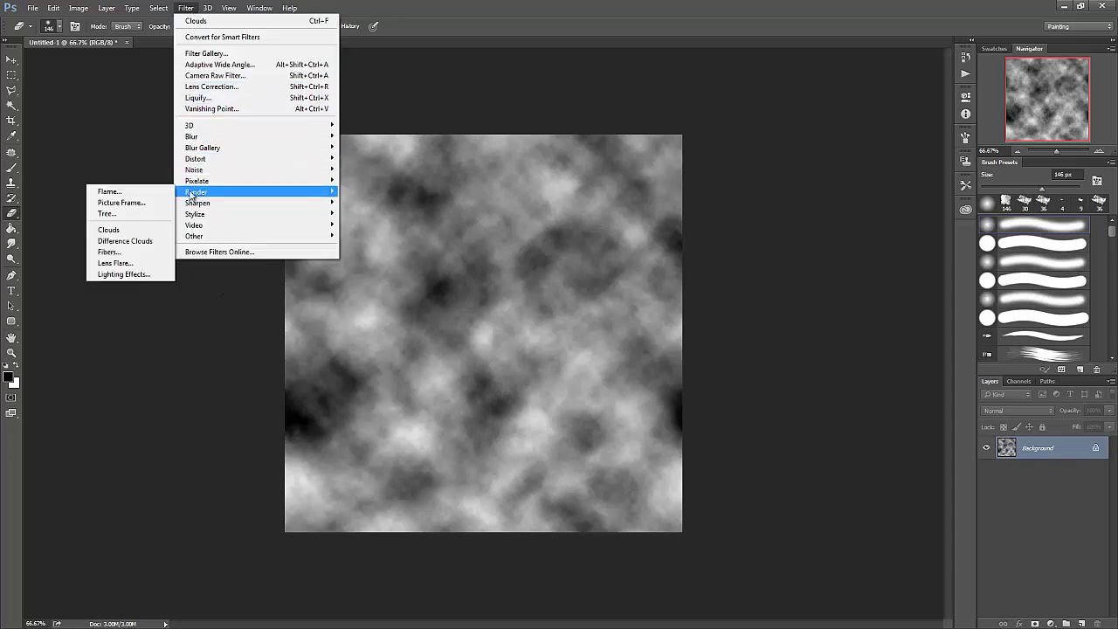
left_click(120, 241)
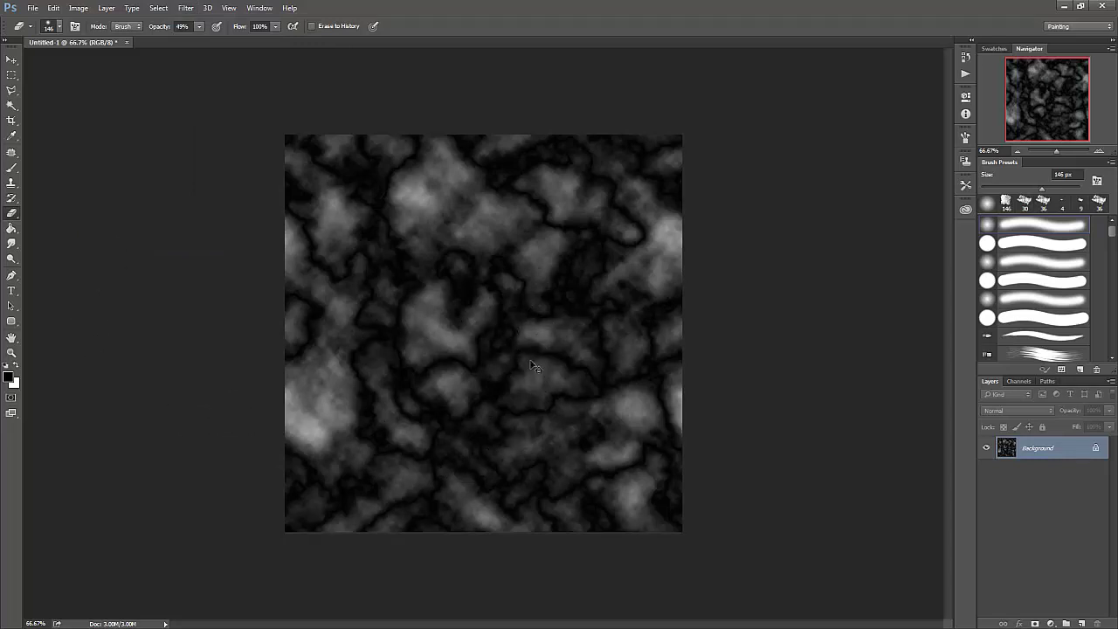
key("ctrl+i")
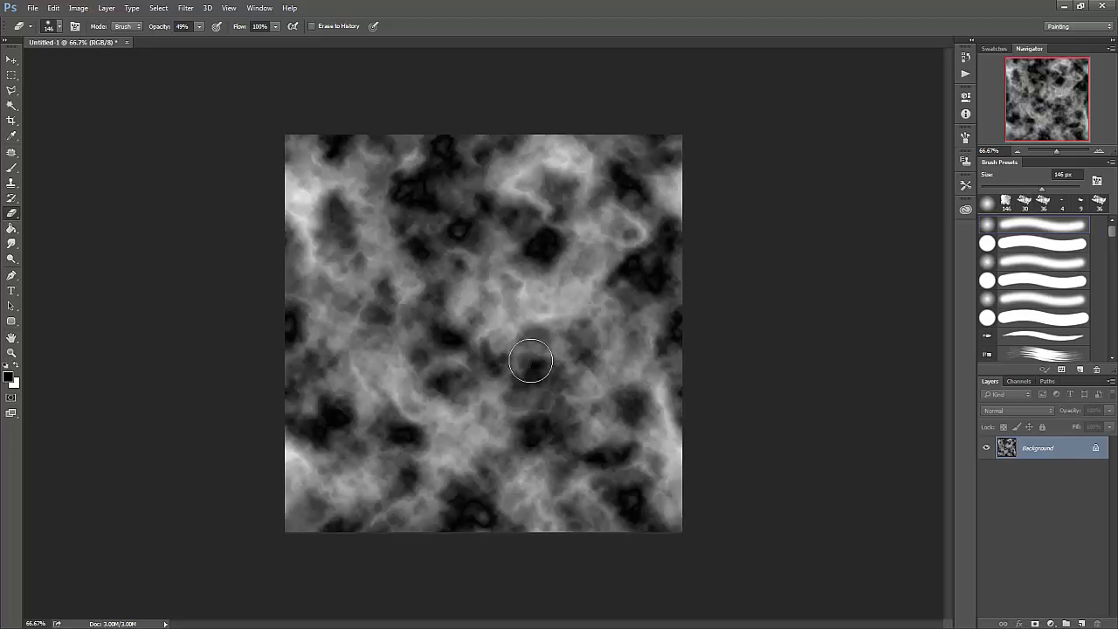
key("ctrl+f")
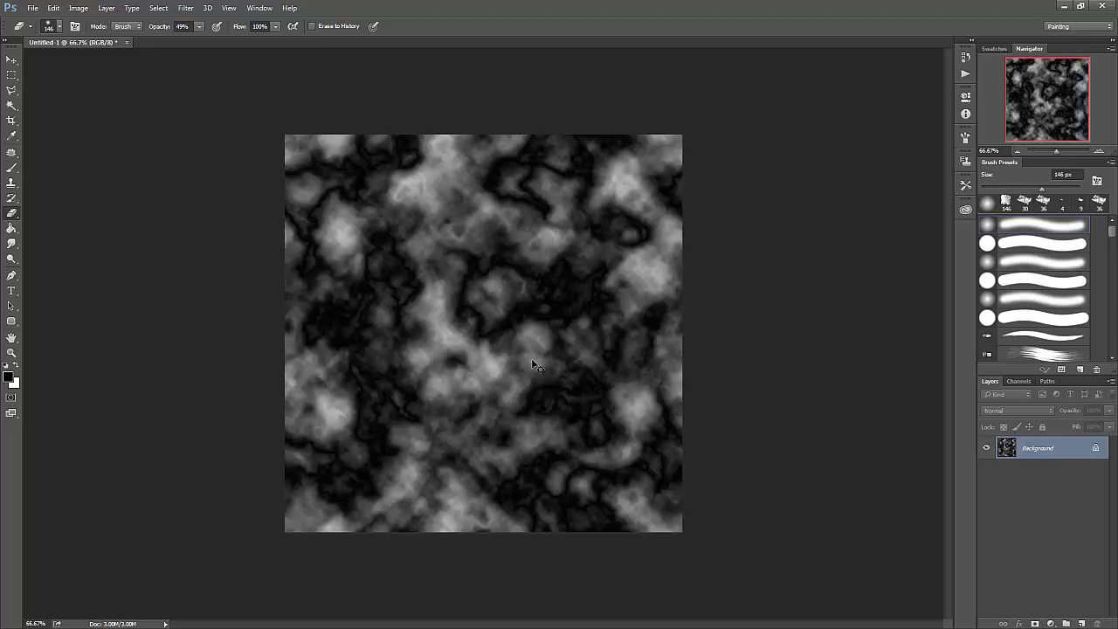
key("ctrl+f")
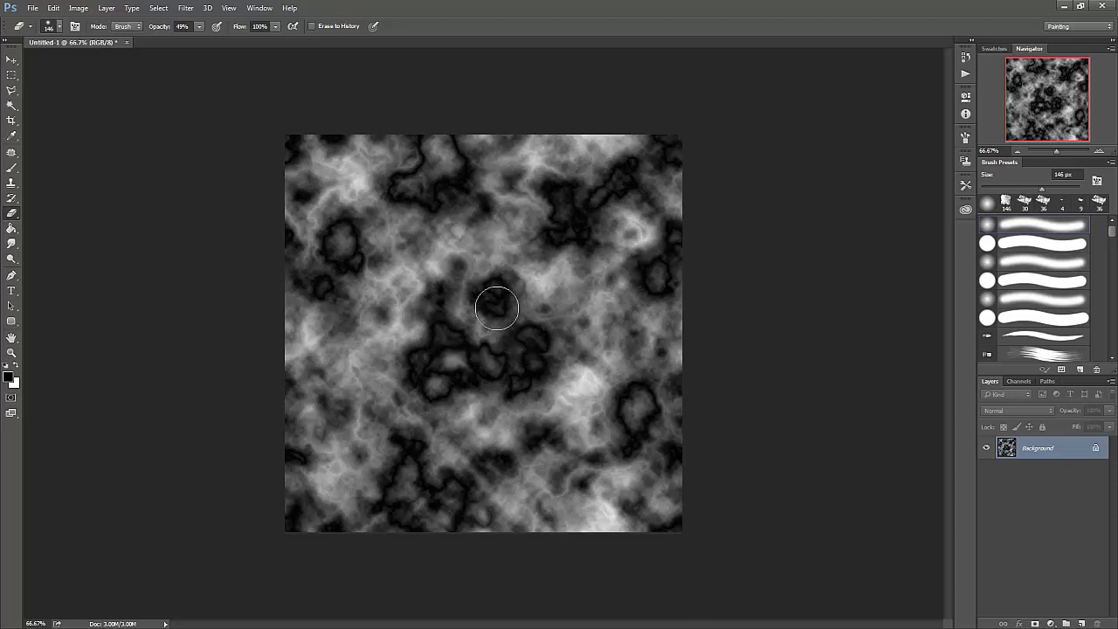
Step: In the Filter Gallery, set the Glass effect's smoothness to 3 and its scaling to 50% with the Frosted texture
left_click(187, 8)
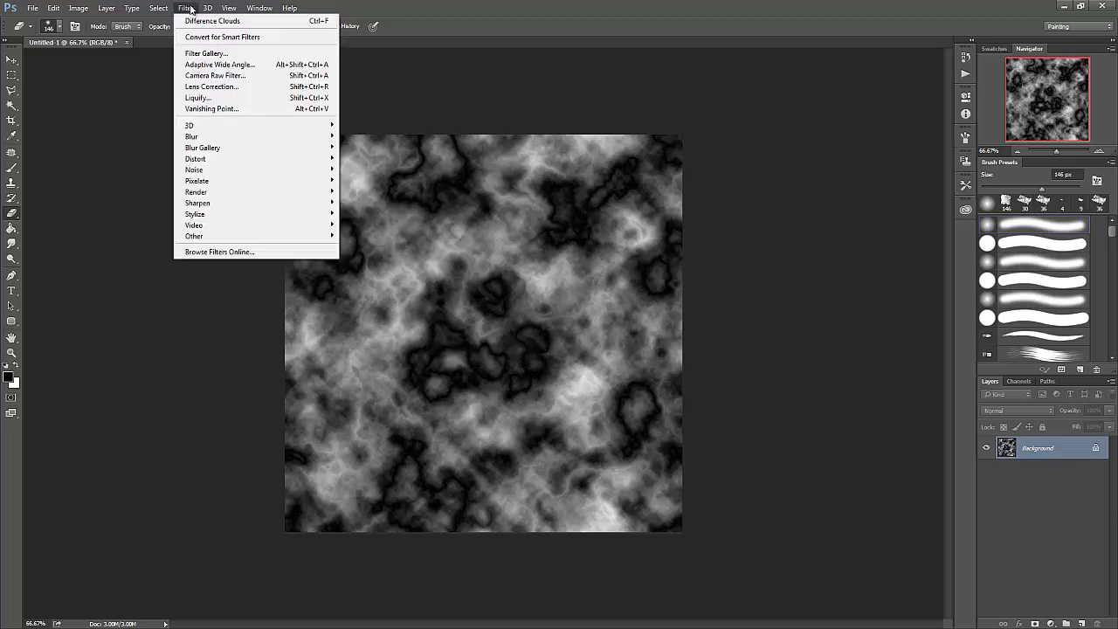
left_click(206, 54)
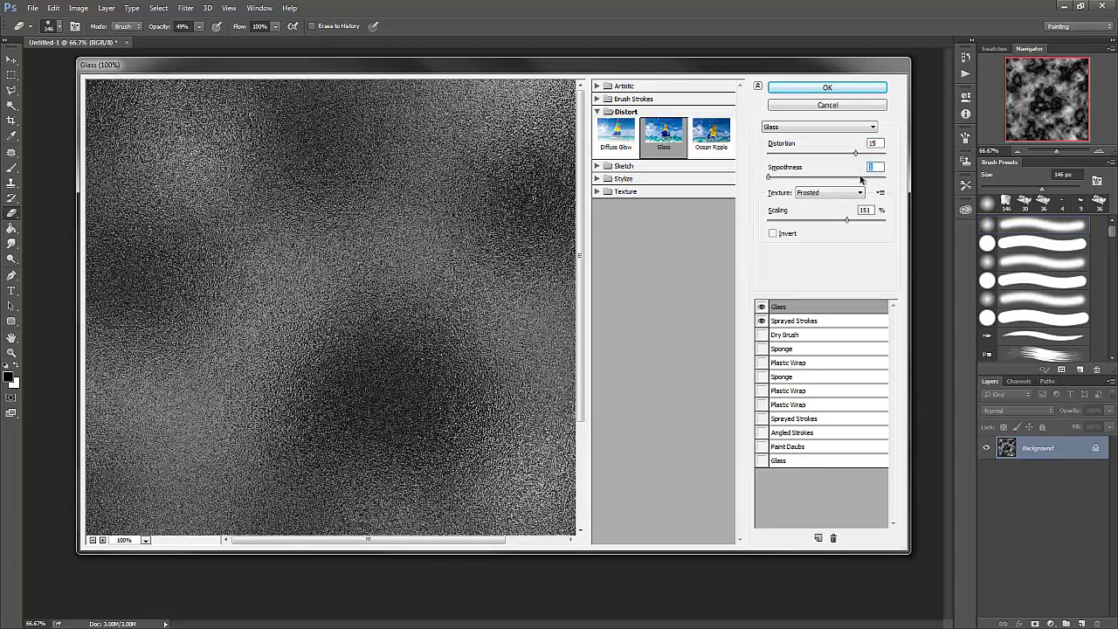
type("3")
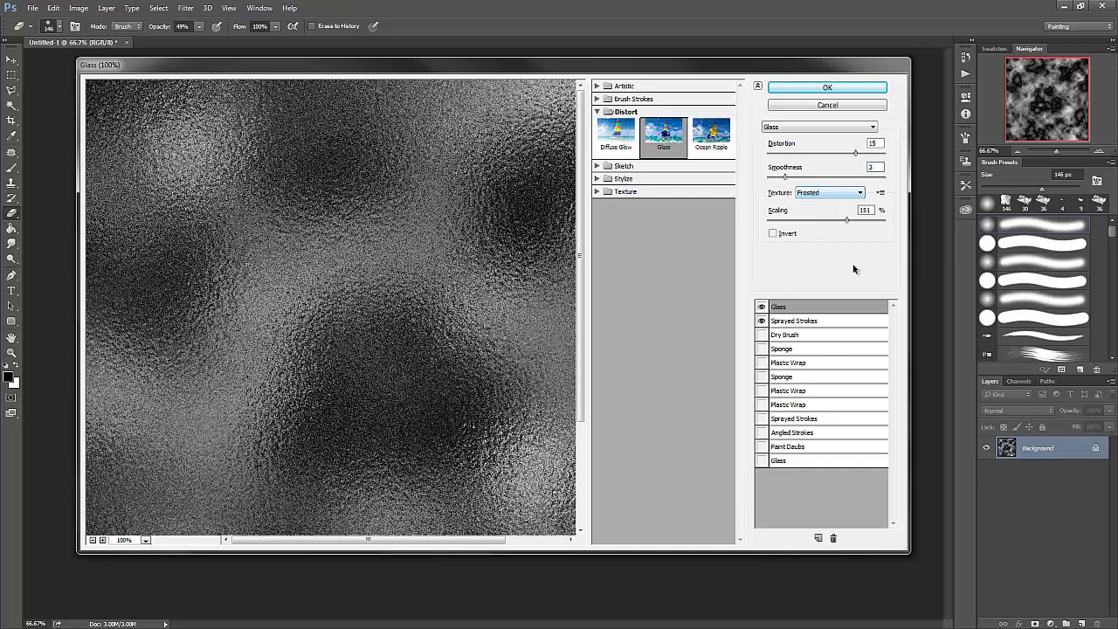
left_click(857, 211)
type("50")
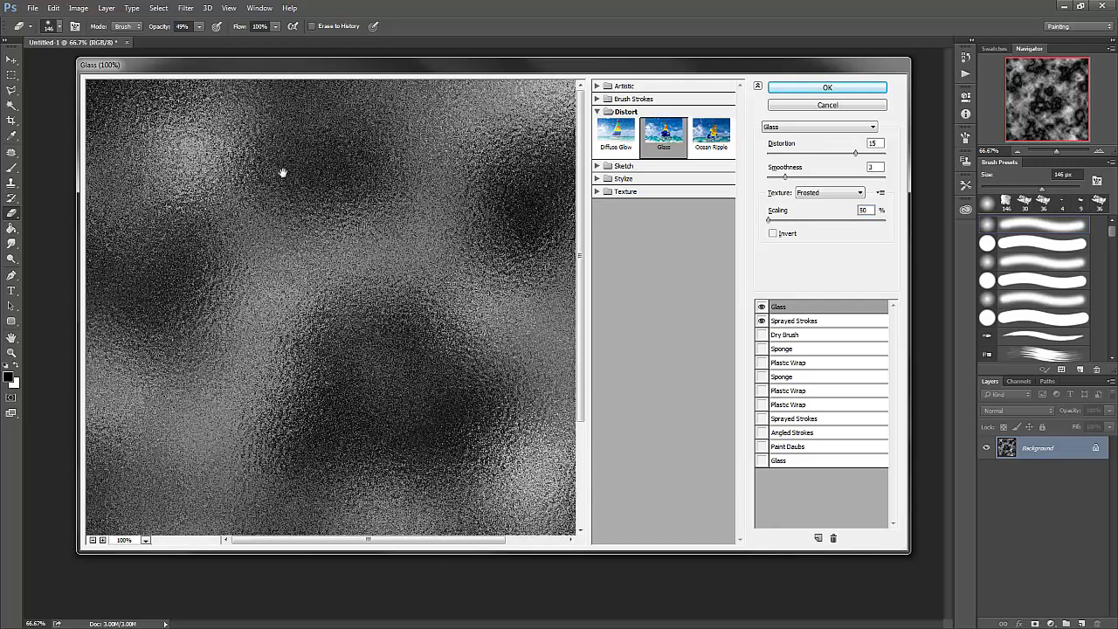
Step: Change the Glass effect's texture to Blocks, set its scaling to 150%, and apply the gallery effects to the image
left_click(861, 194)
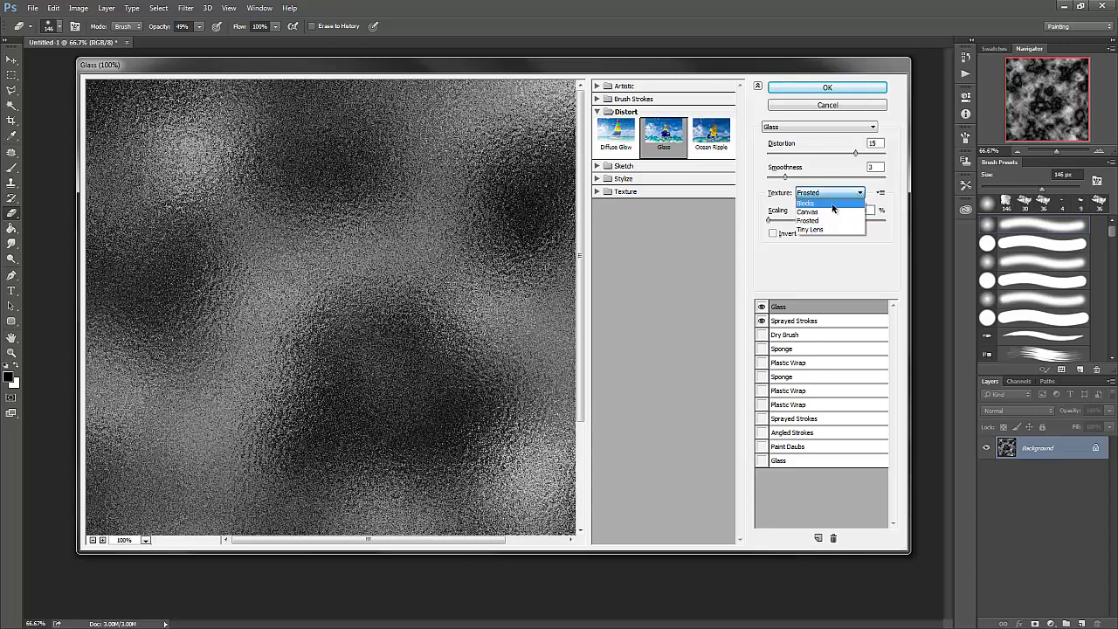
left_click(831, 203)
left_click(865, 211)
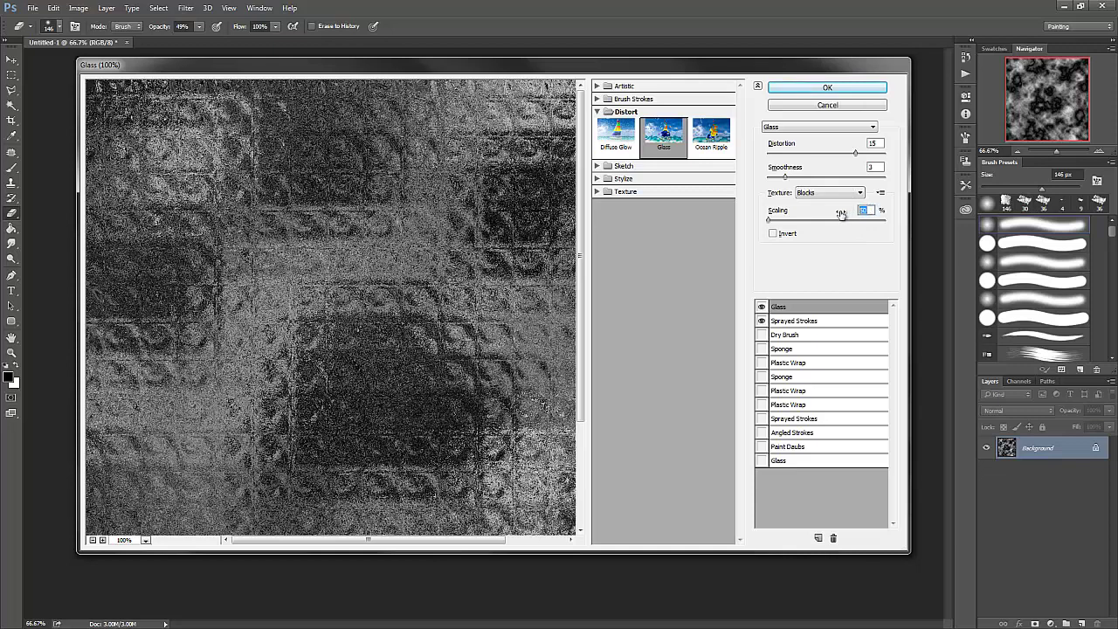
type("150")
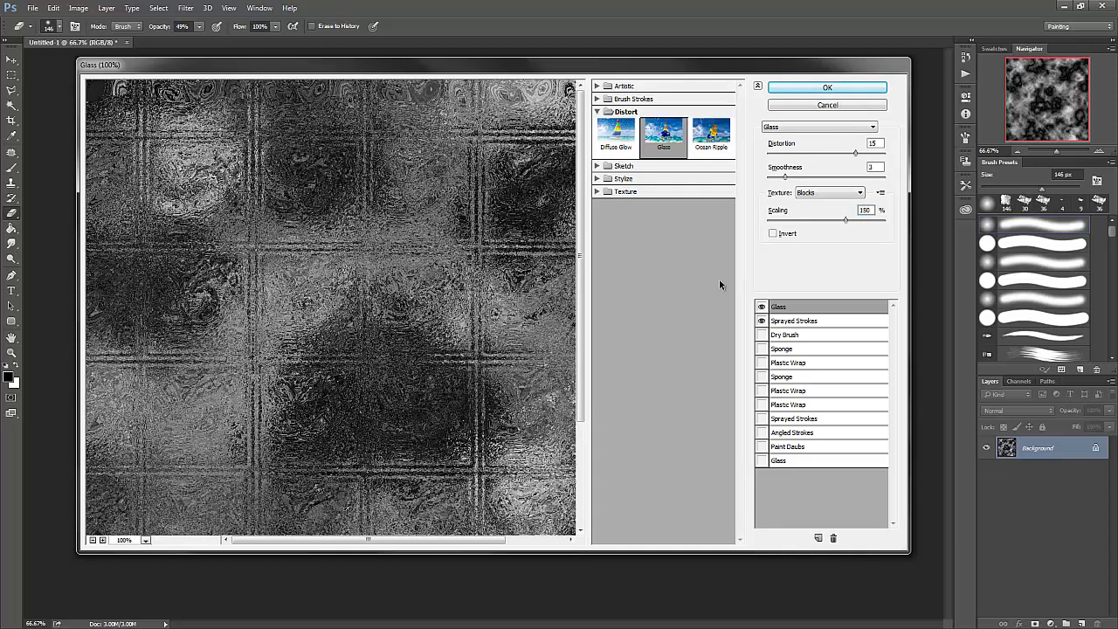
left_click(827, 89)
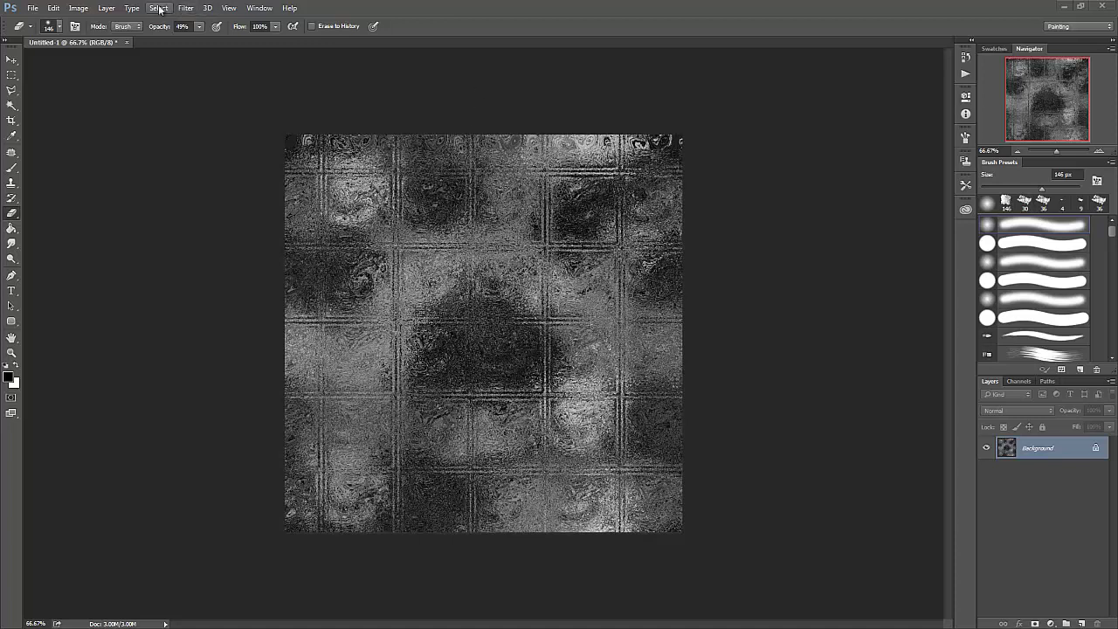
Step: Colorize the image with Hue/Saturation, using a hue of 200 and a saturation of 18
left_click(80, 9)
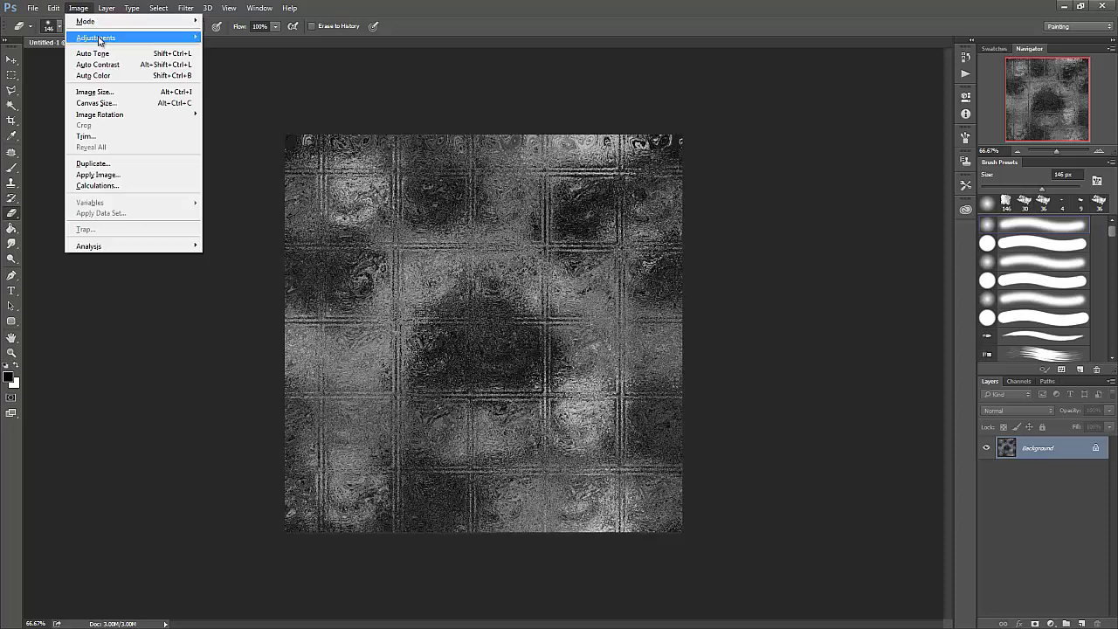
mouse_move(99, 39)
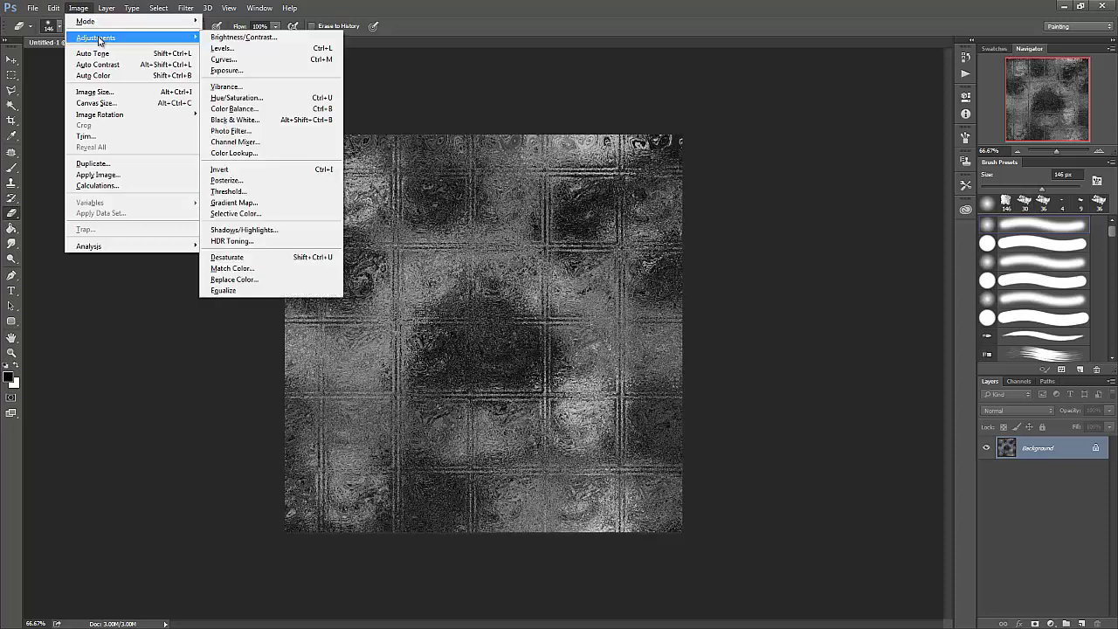
left_click(236, 98)
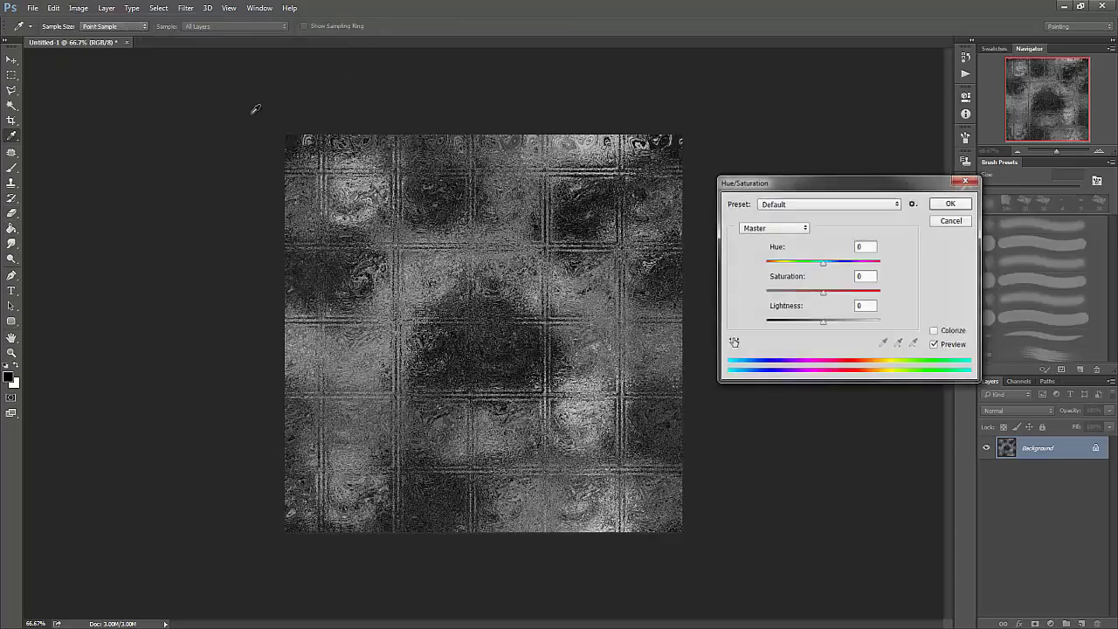
left_click(936, 332)
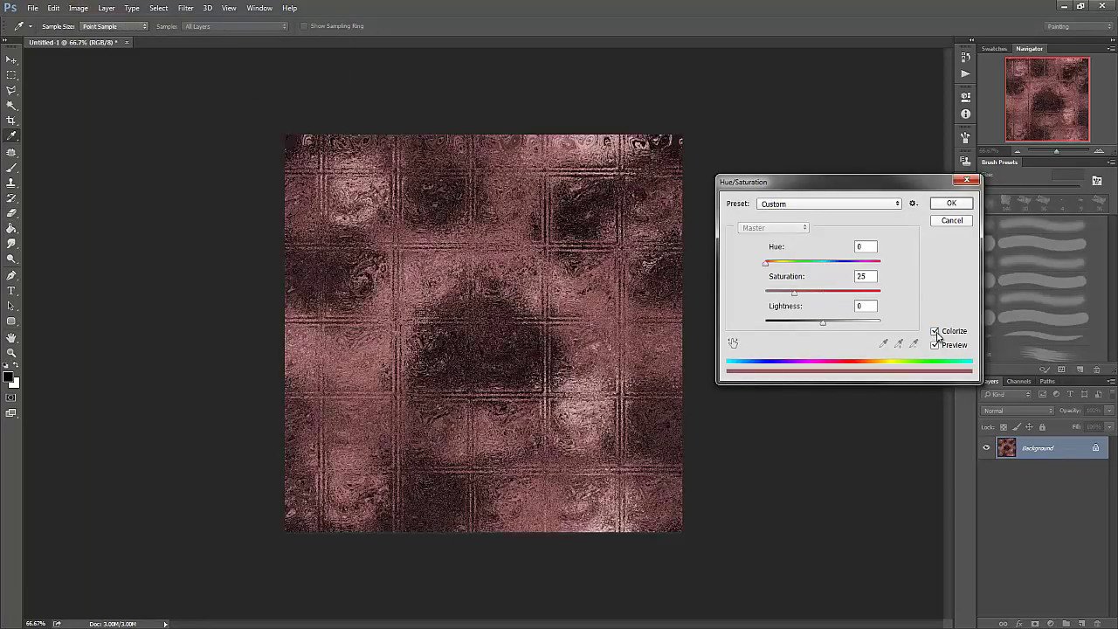
left_click(867, 247)
type("200")
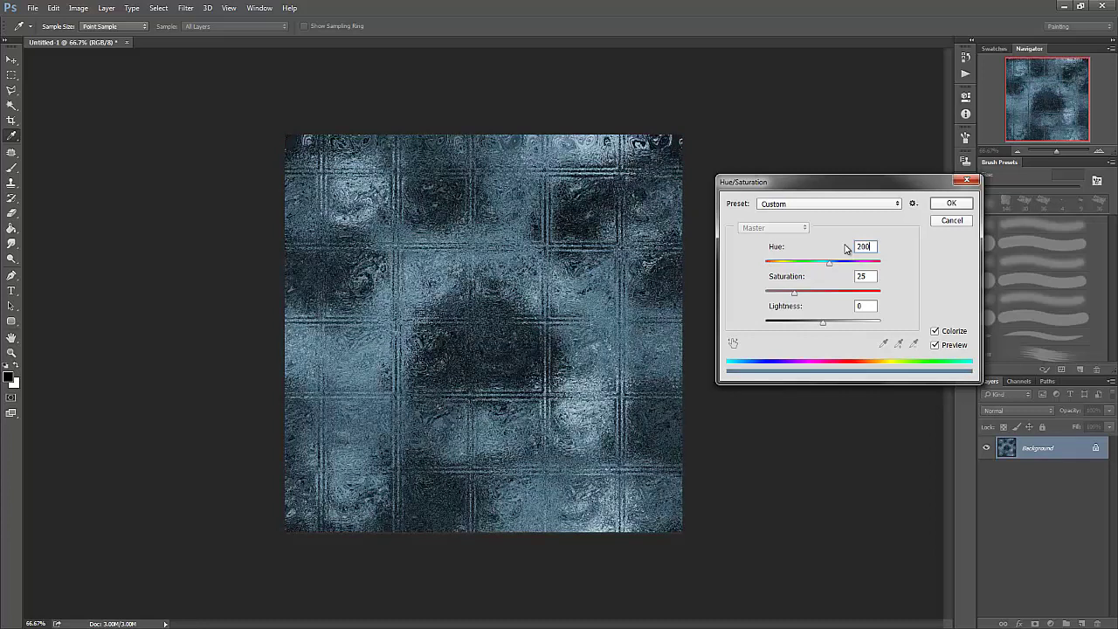
key("Tab")
type("15")
key("BackSpace")
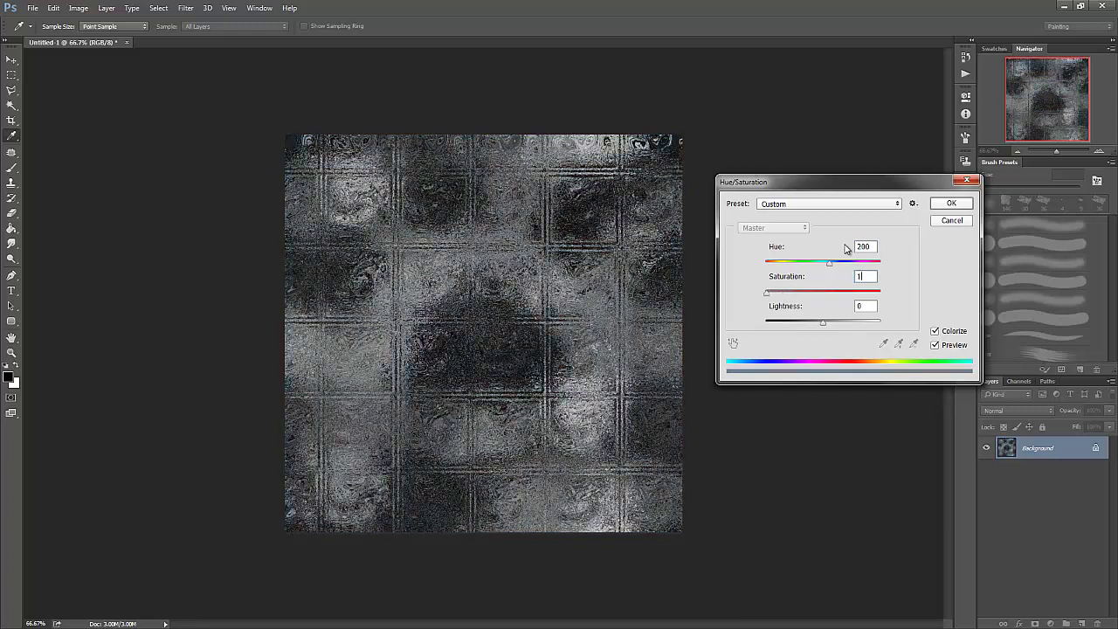
type("8")
left_click(960, 206)
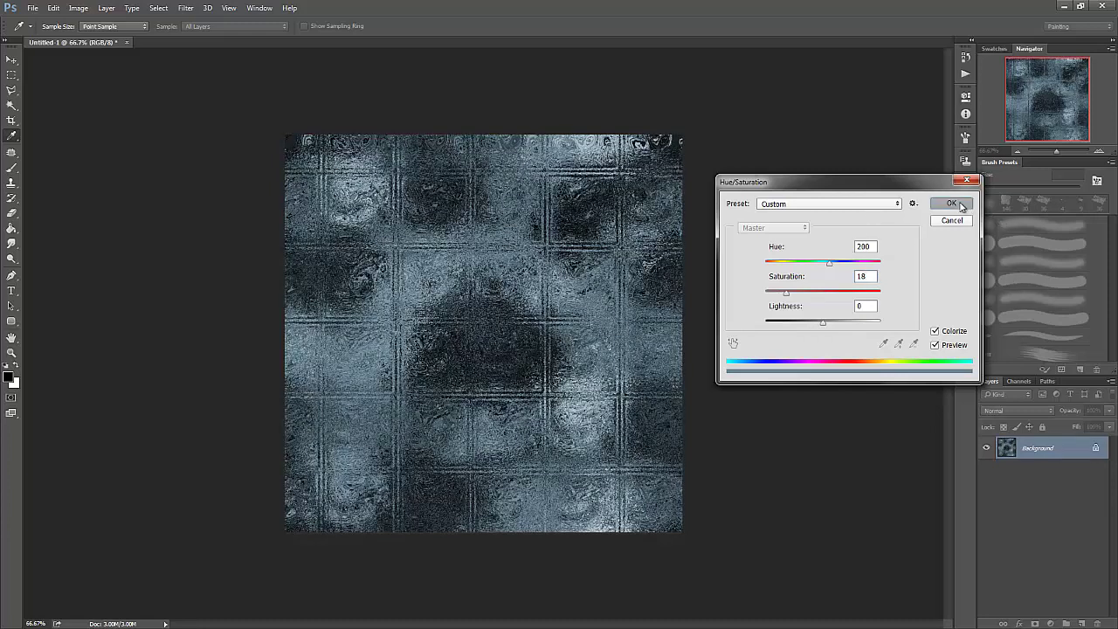
Step: Undo the colorizing and the gallery effects, and reopen the Filter Gallery on the clouds image
key("e")
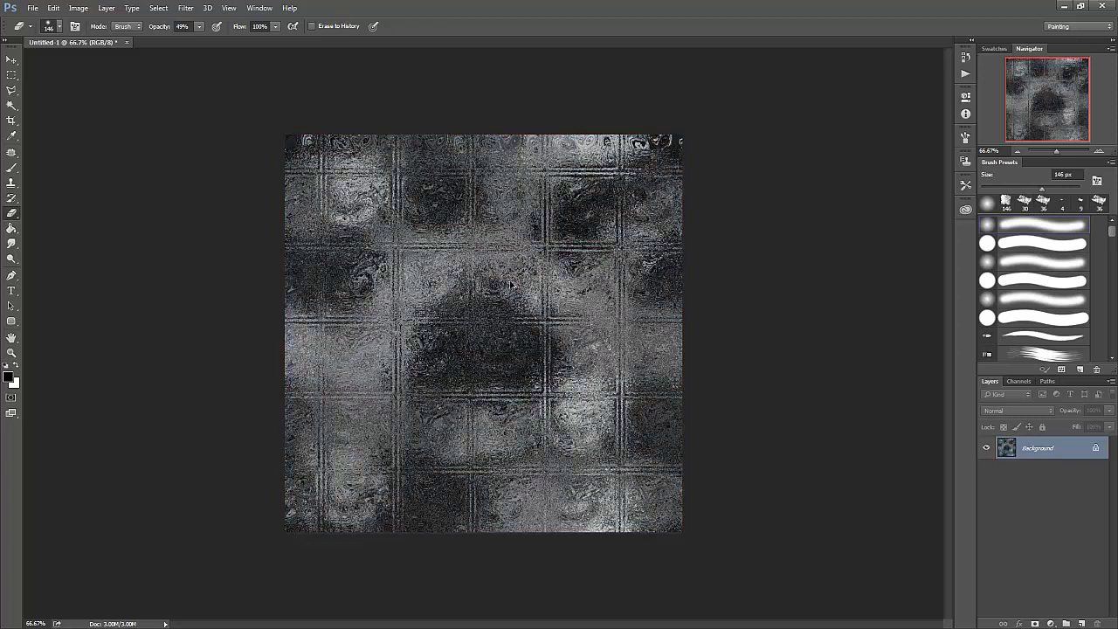
key("ctrl+z")
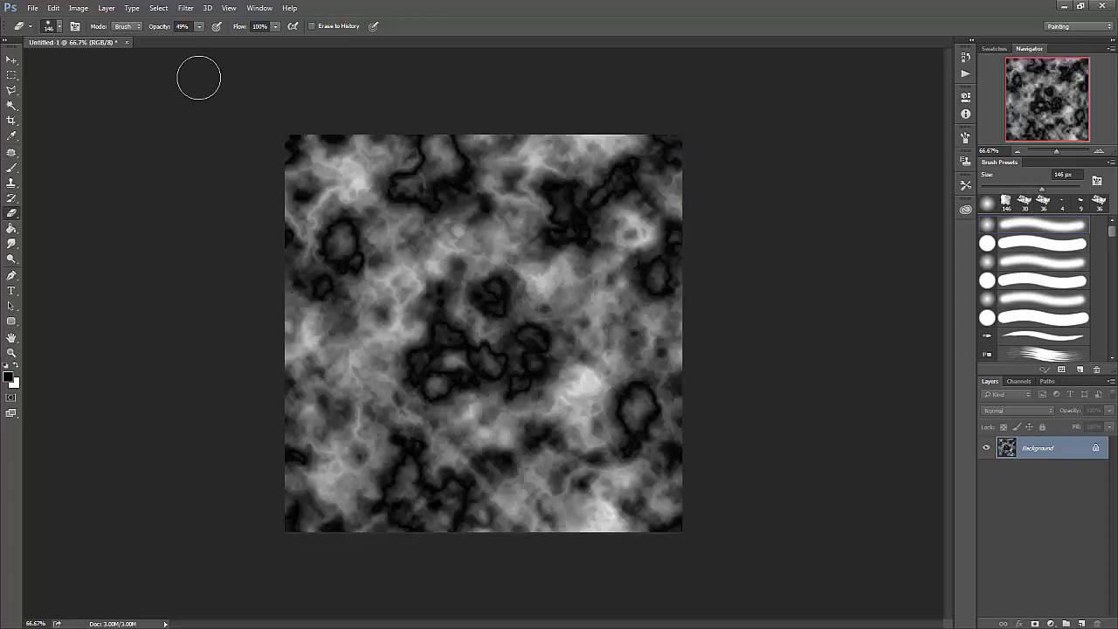
left_click(186, 7)
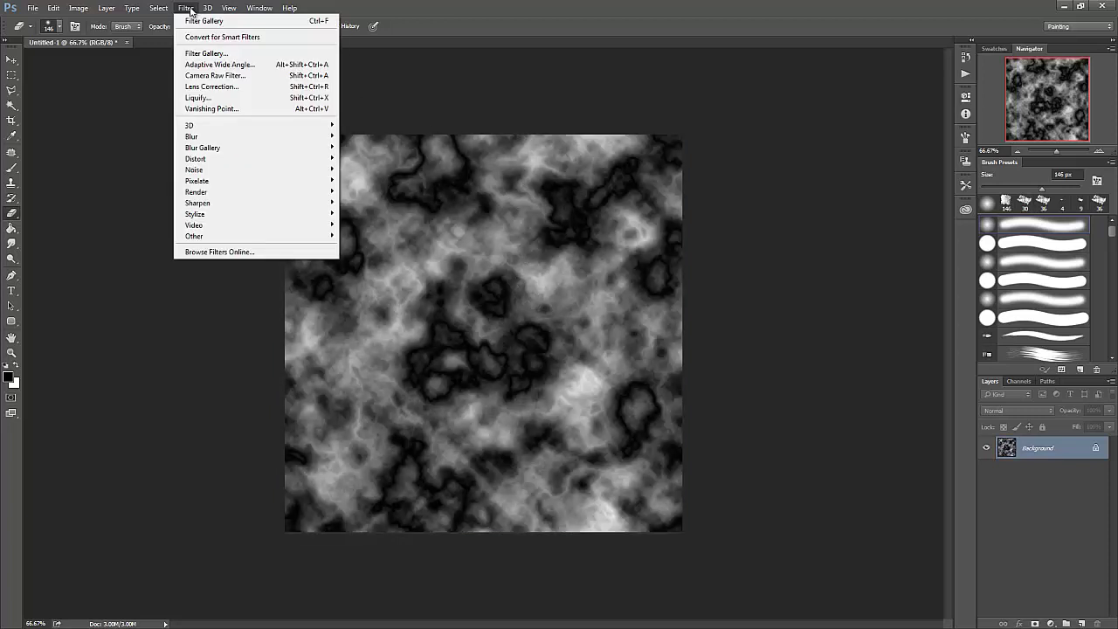
left_click(199, 54)
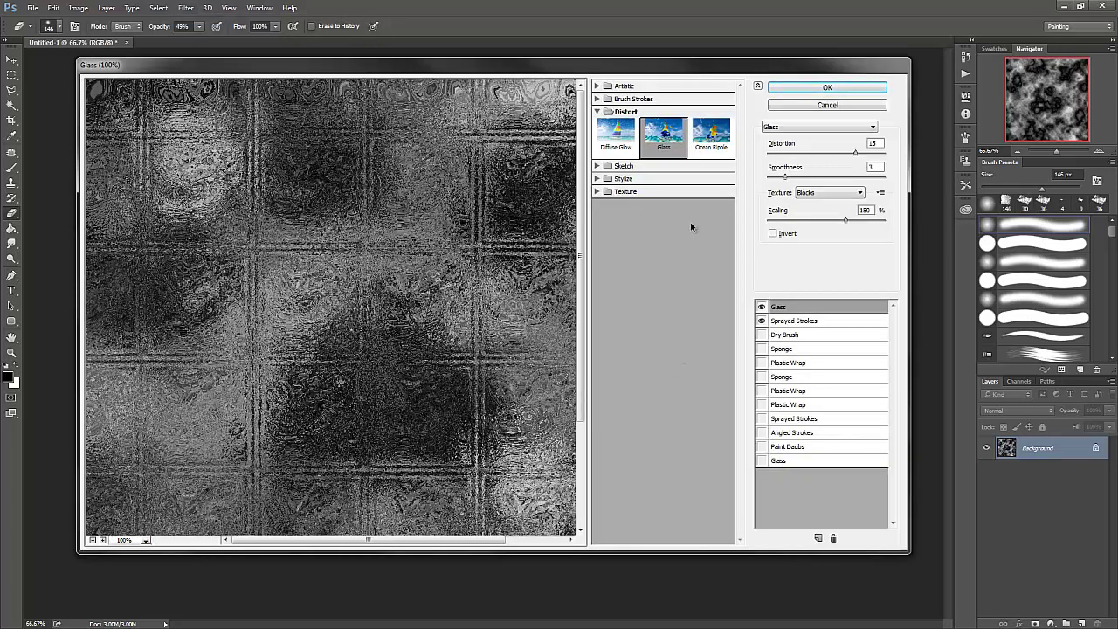
Step: Replace the top Glass effect with the Artistic Dry Brush effect, using brush size 2 and brush detail 1
left_click(629, 87)
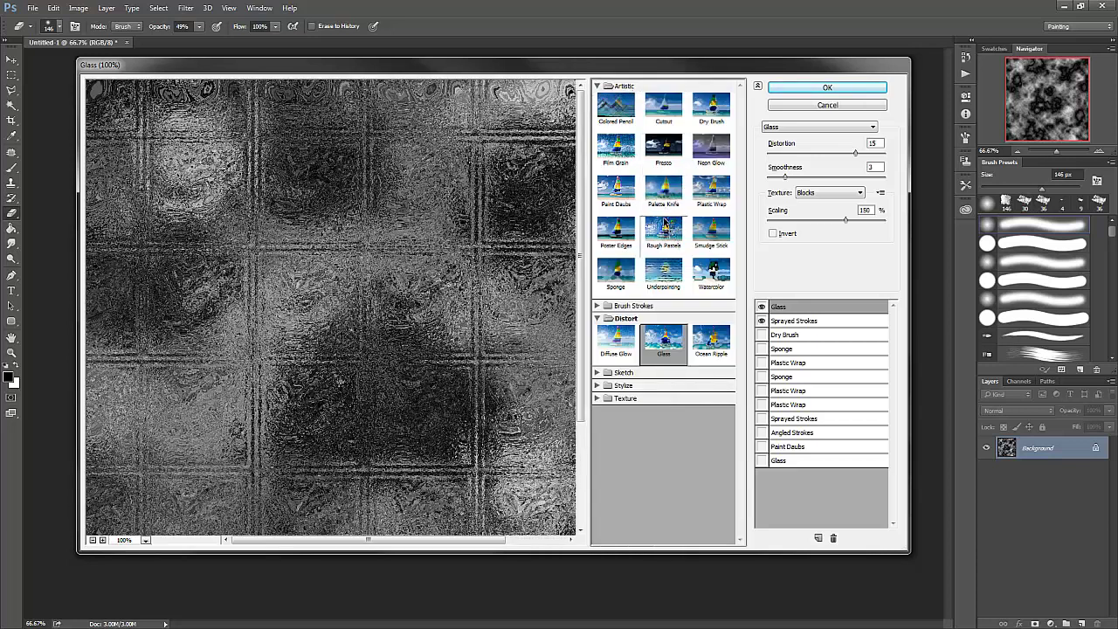
left_click(712, 113)
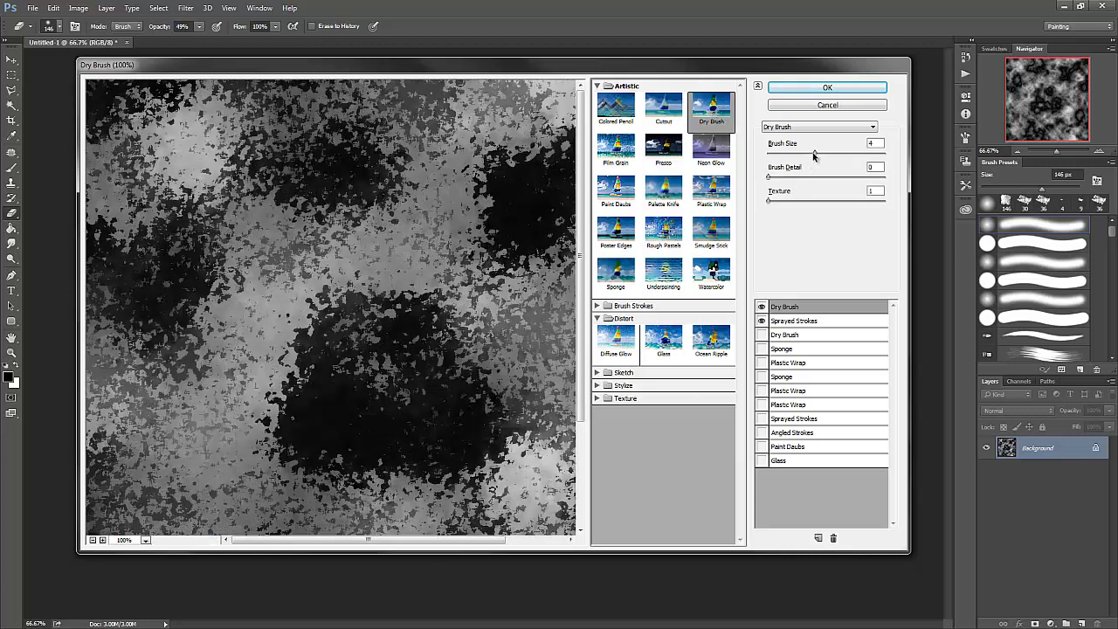
left_click_drag(814, 154, 782, 178)
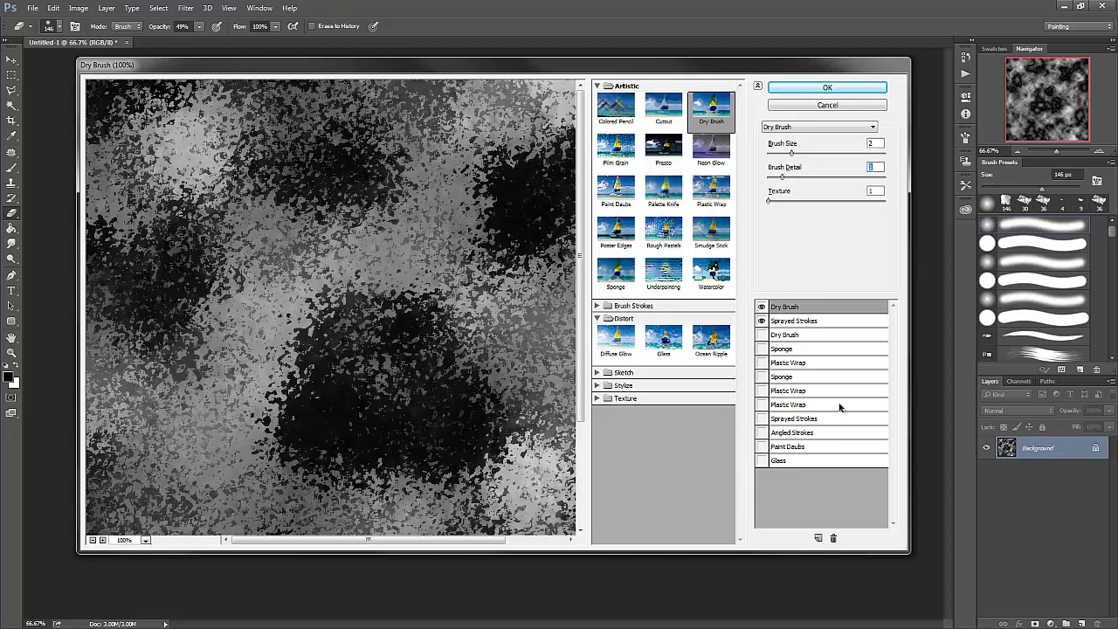
Step: Add a new effect layer above Dry Brush and make it the Glass effect
left_click(819, 537)
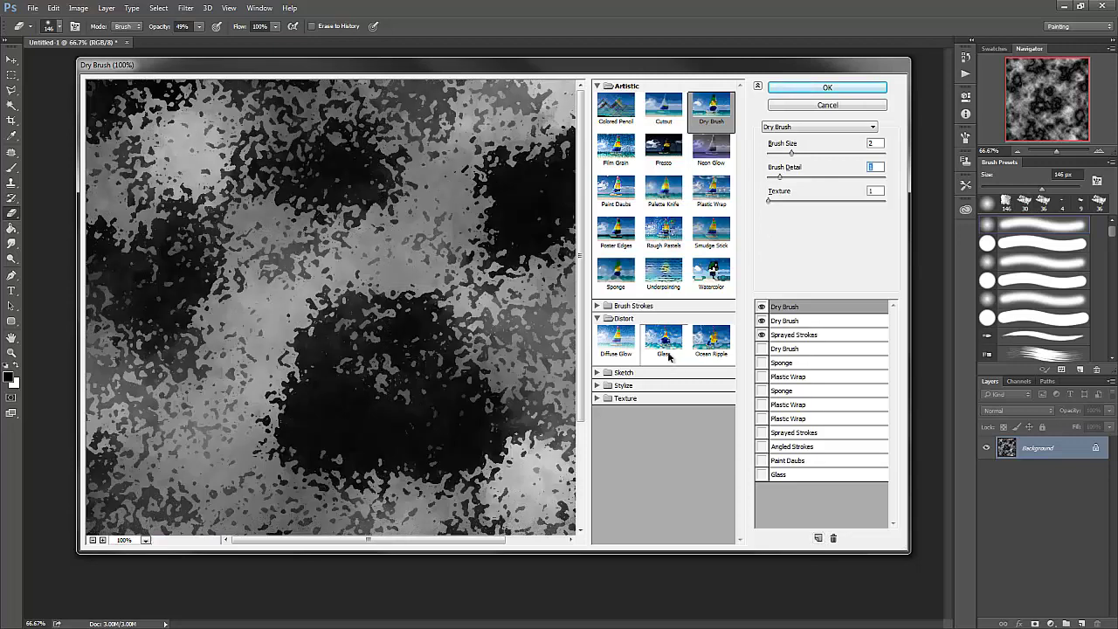
left_click(664, 341)
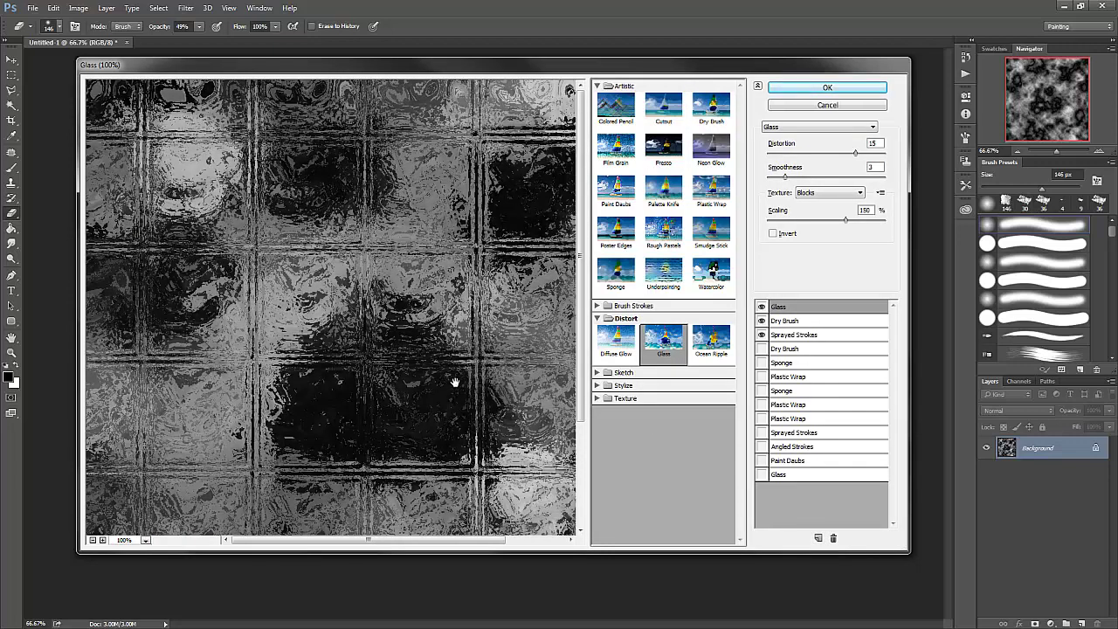
key("ctrl+minus")
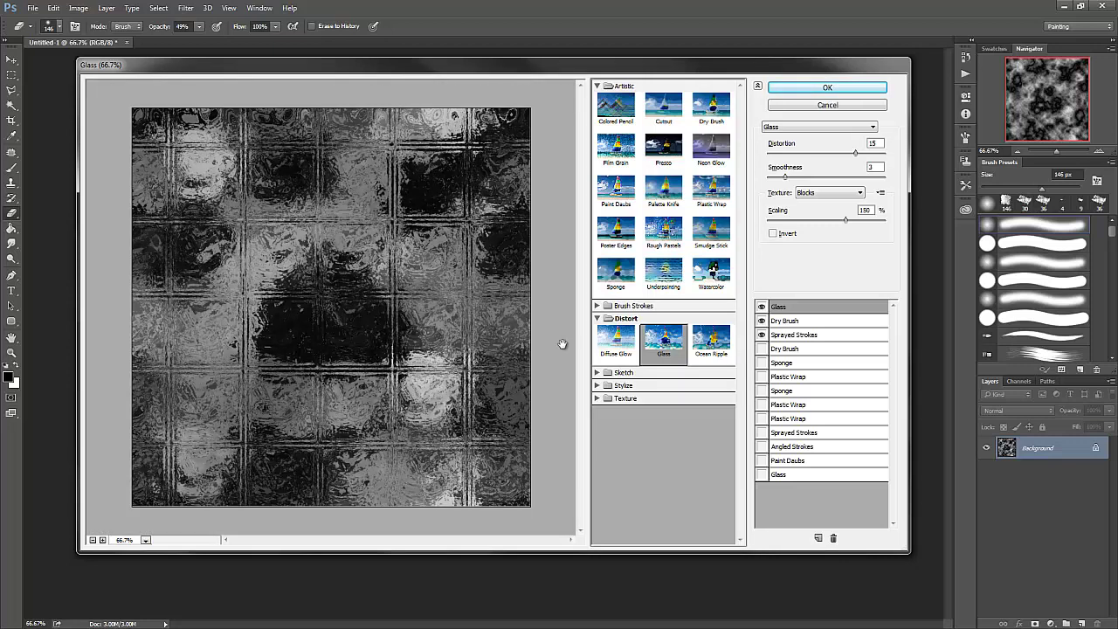
Step: Delete the Dry Brush effect layer beneath Glass and select the Glass effect layer
left_click(791, 321)
left_click(832, 538)
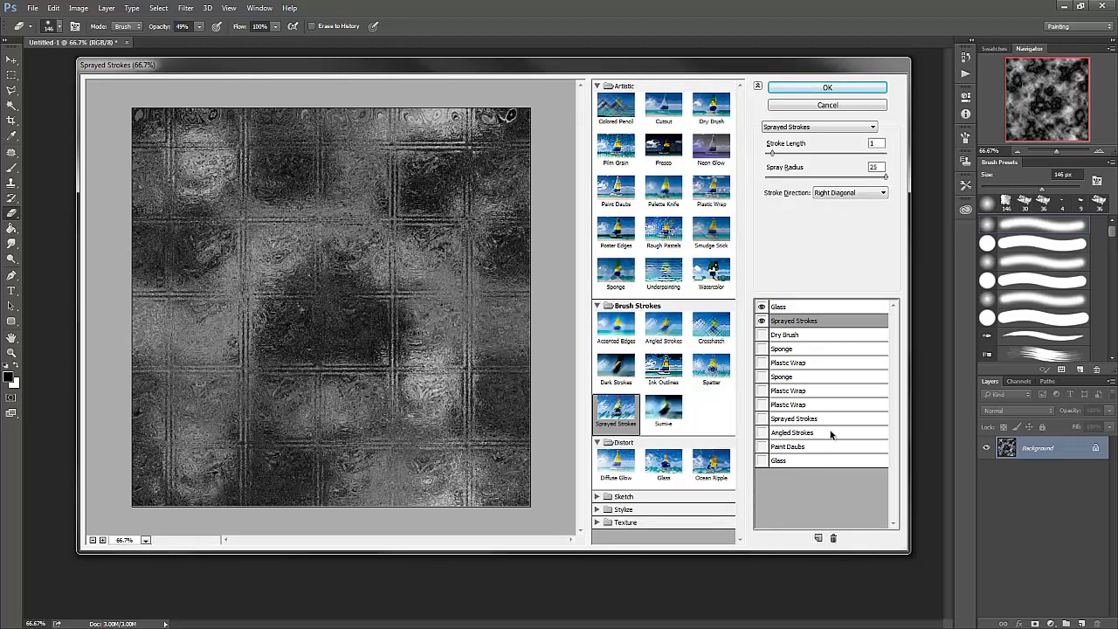
left_click(785, 307)
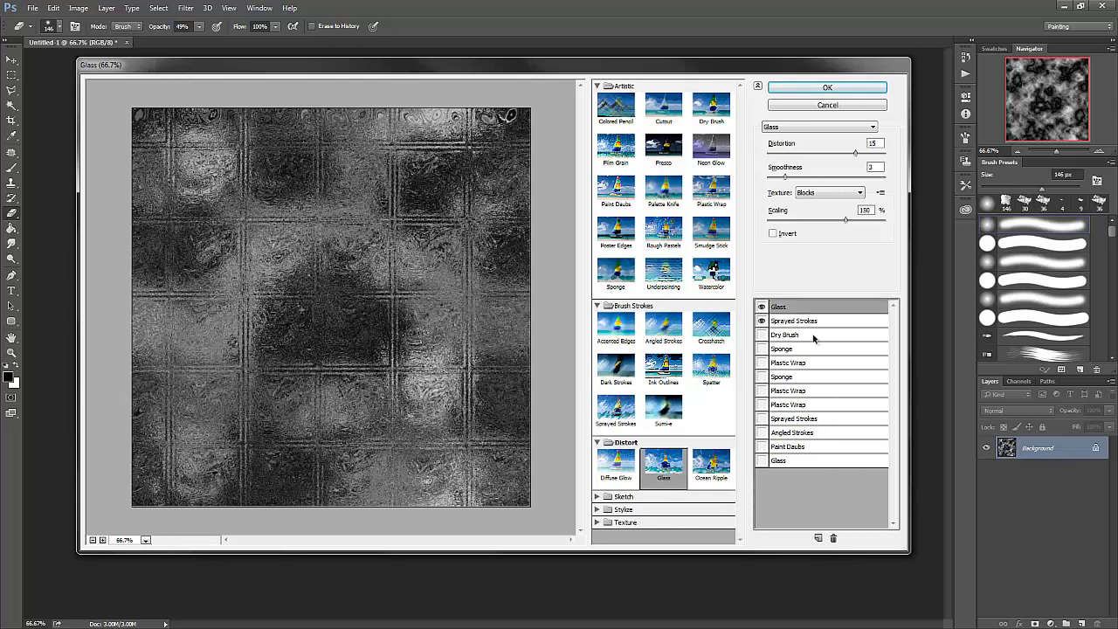
Step: Delete the top Glass effect layer and replace Sprayed Strokes with Plastic Wrap, using highlight strength 5, slightly higher detail and smoothness 15
left_click(832, 538)
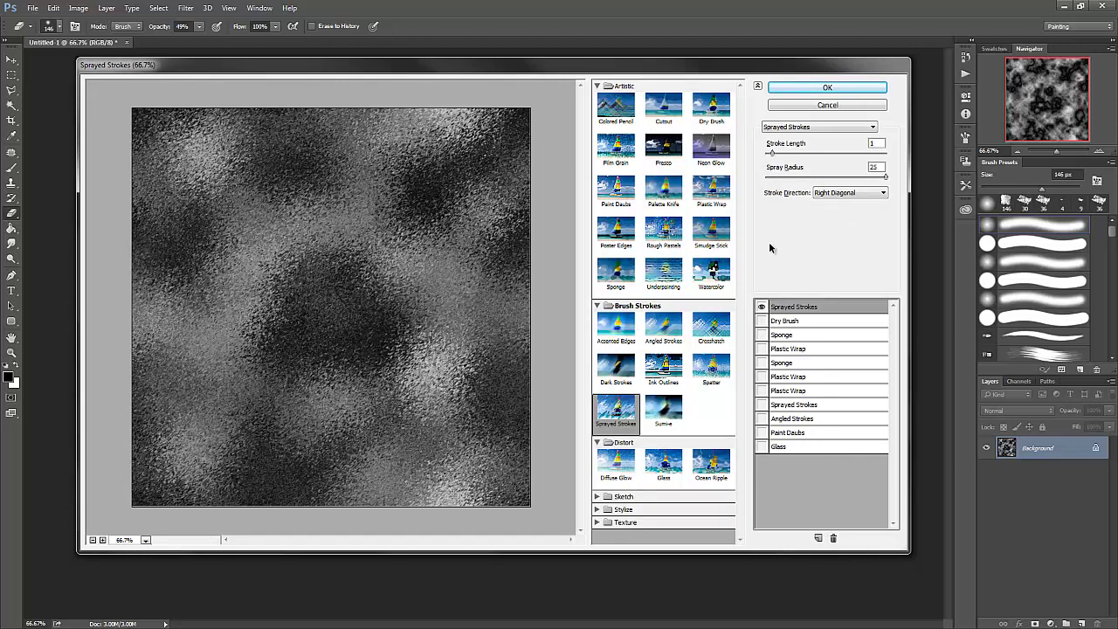
left_click(711, 192)
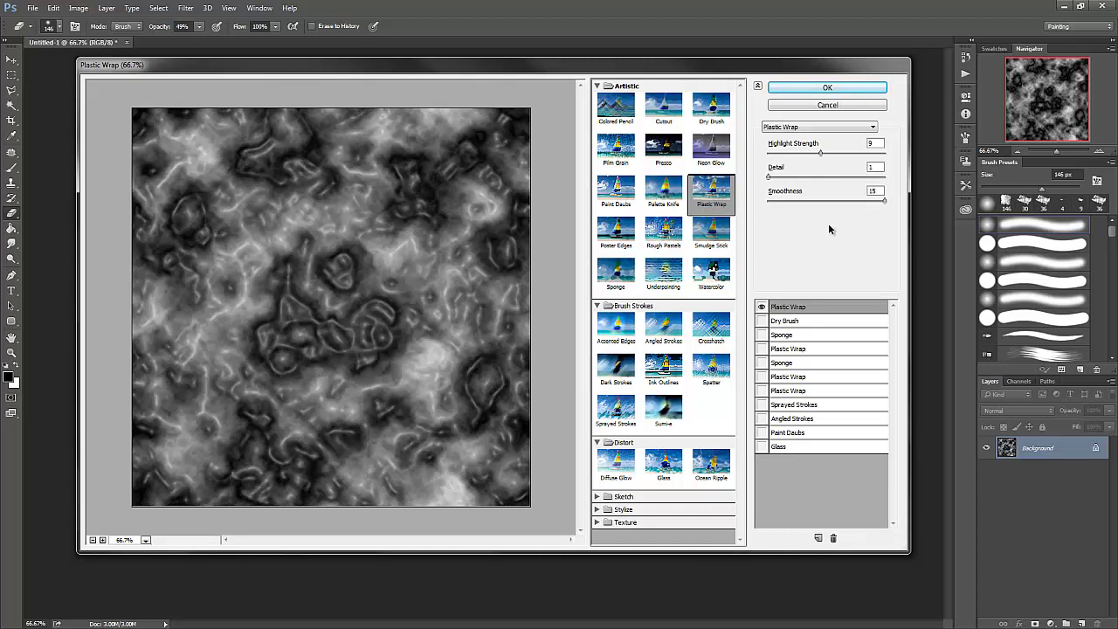
left_click_drag(820, 153, 787, 177)
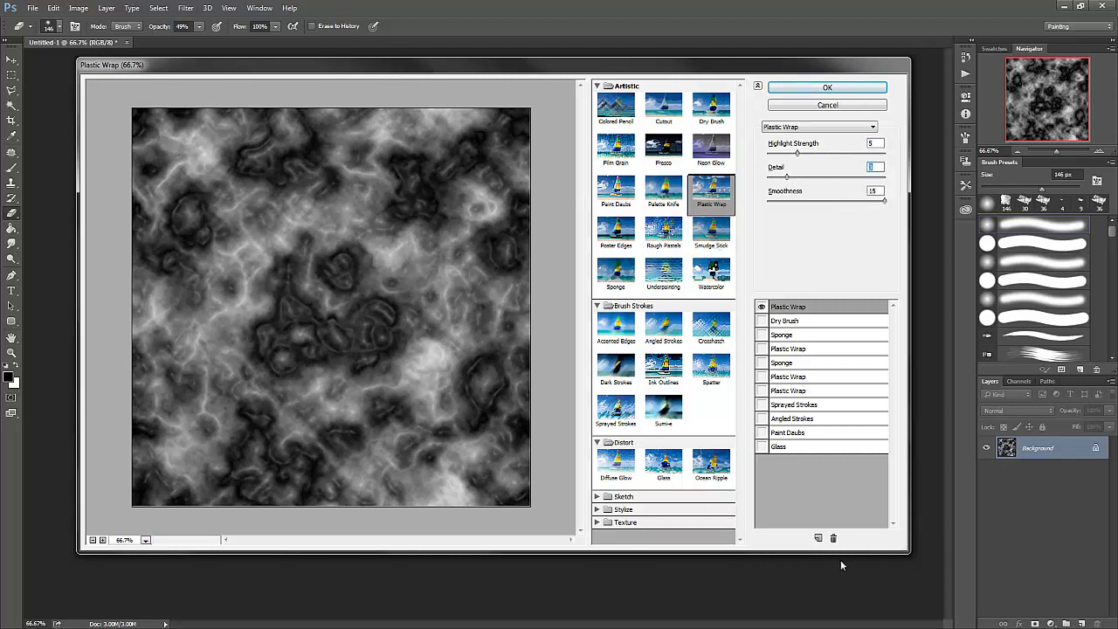
Step: Add a Frosted Glass effect layer above Plastic Wrap with distortion 20, slightly higher smoothness and 50% scaling, and apply the gallery effects
left_click(817, 538)
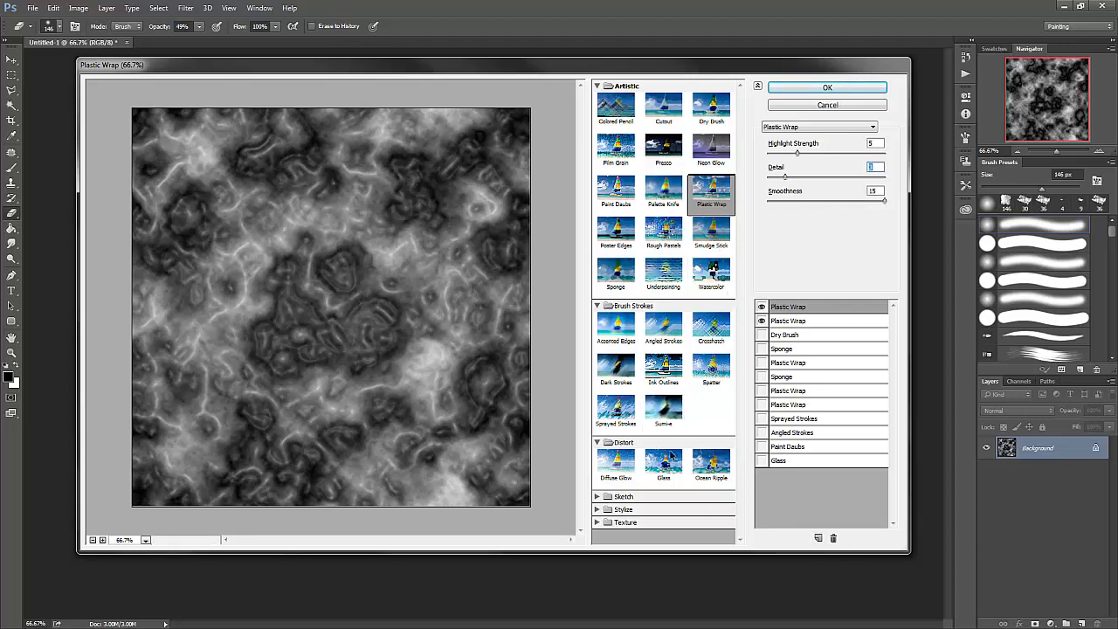
left_click(671, 456)
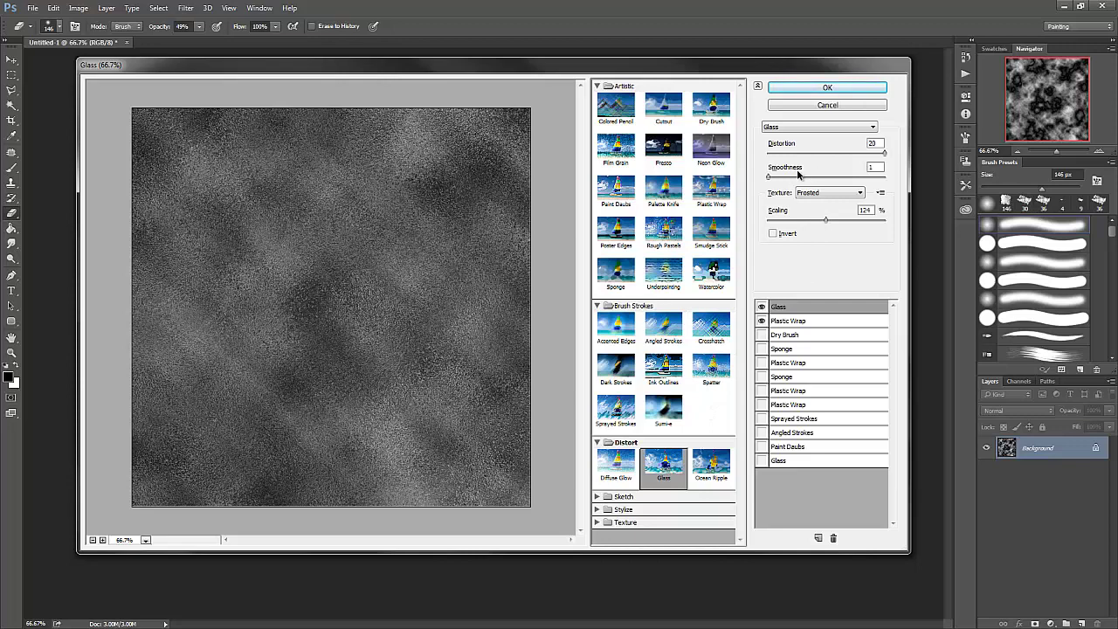
left_click(864, 210)
type("50")
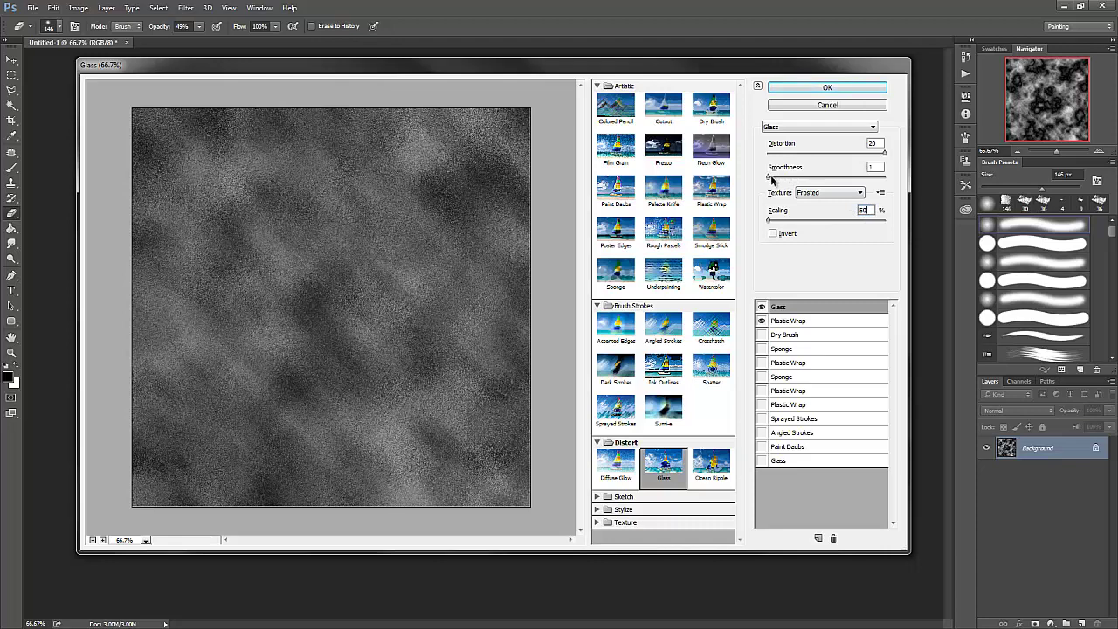
left_click_drag(769, 177, 791, 178)
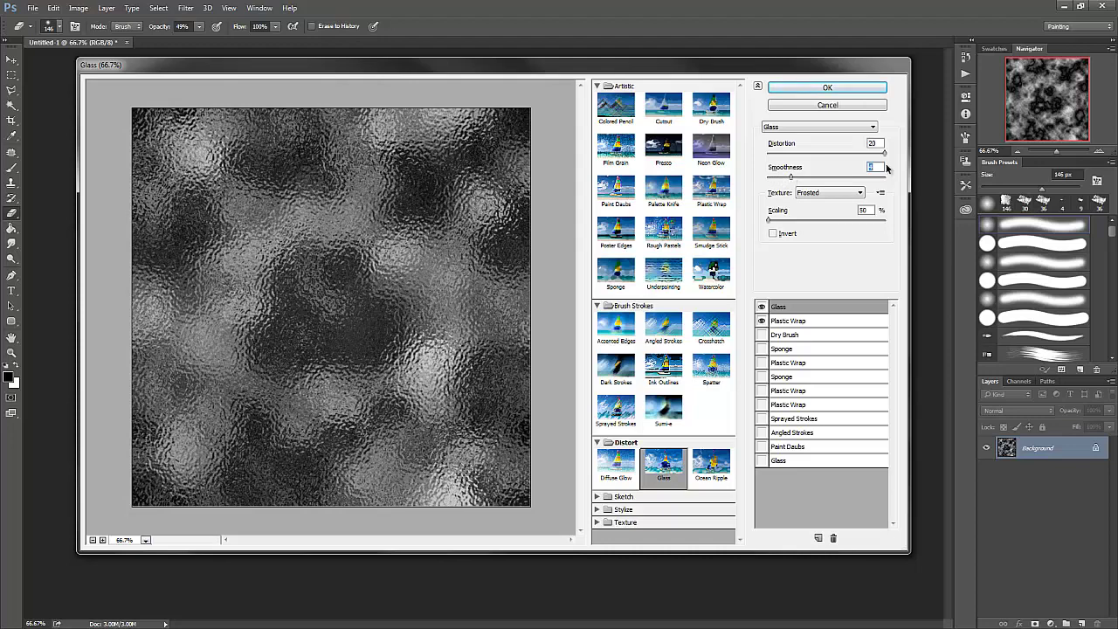
left_click(829, 90)
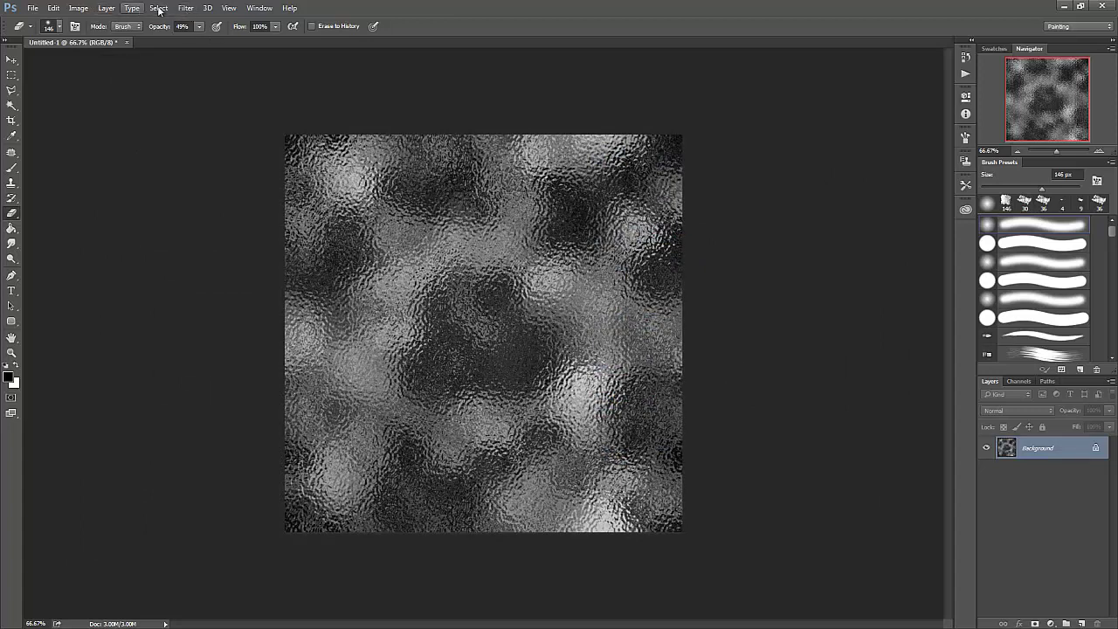
Step: Open the Hue/Saturation adjustment for the frosted glass image
left_click(78, 7)
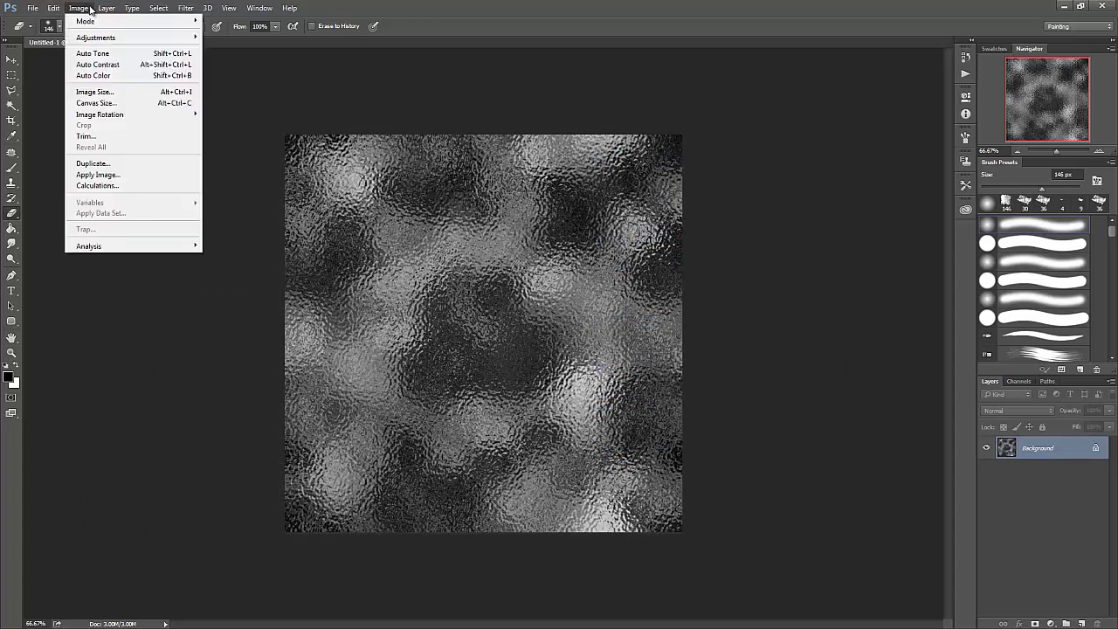
mouse_move(104, 37)
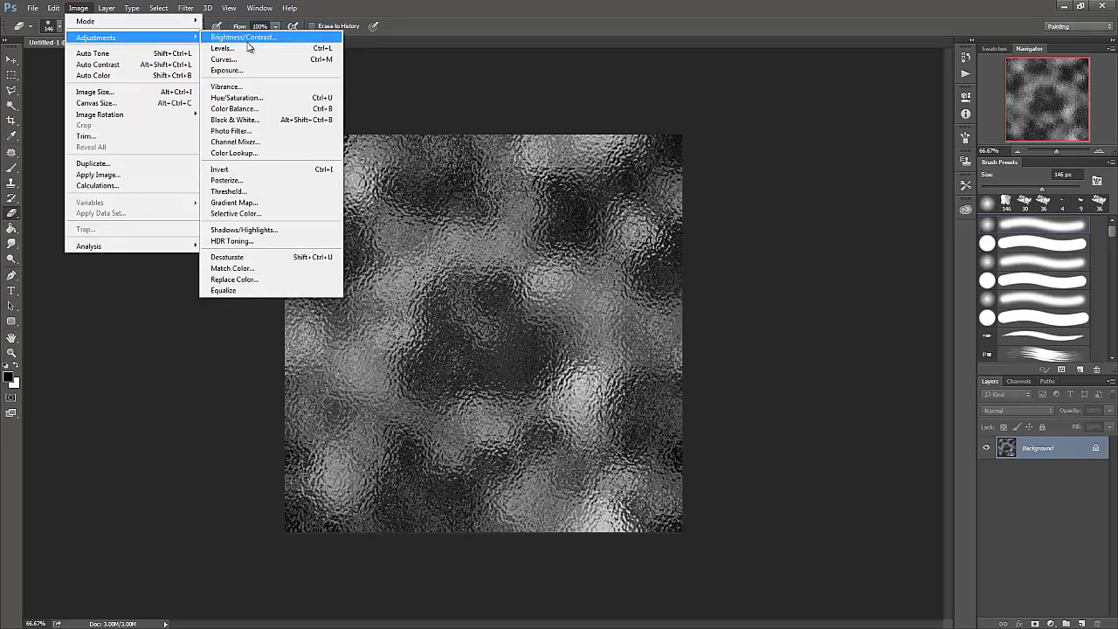
left_click(253, 98)
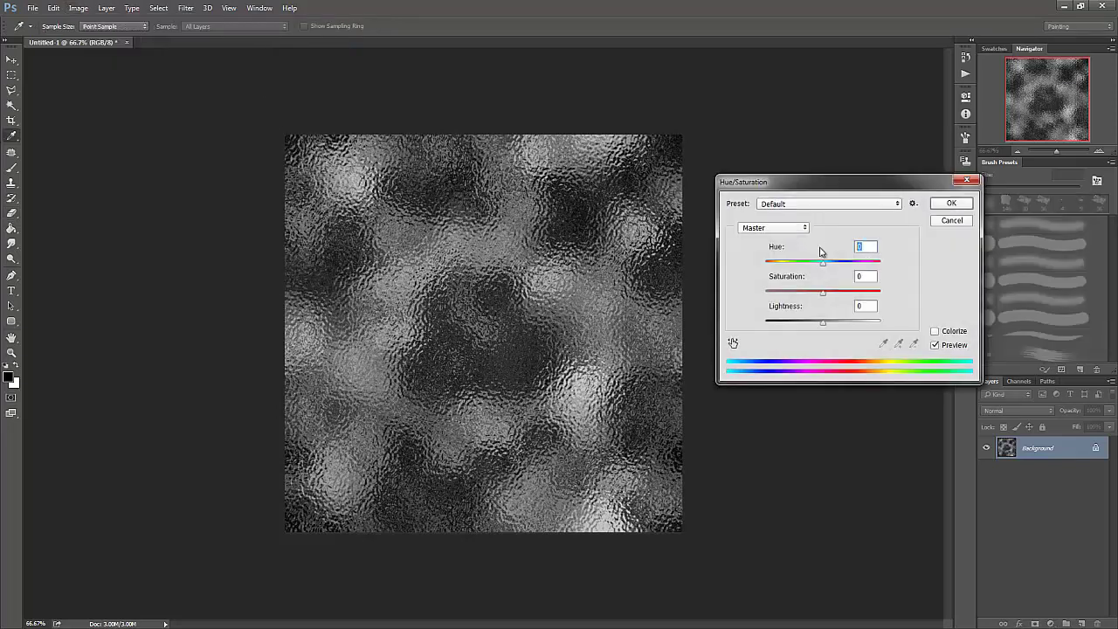
Step: Try to set the hue to 200 without colorizing the image
type("200")
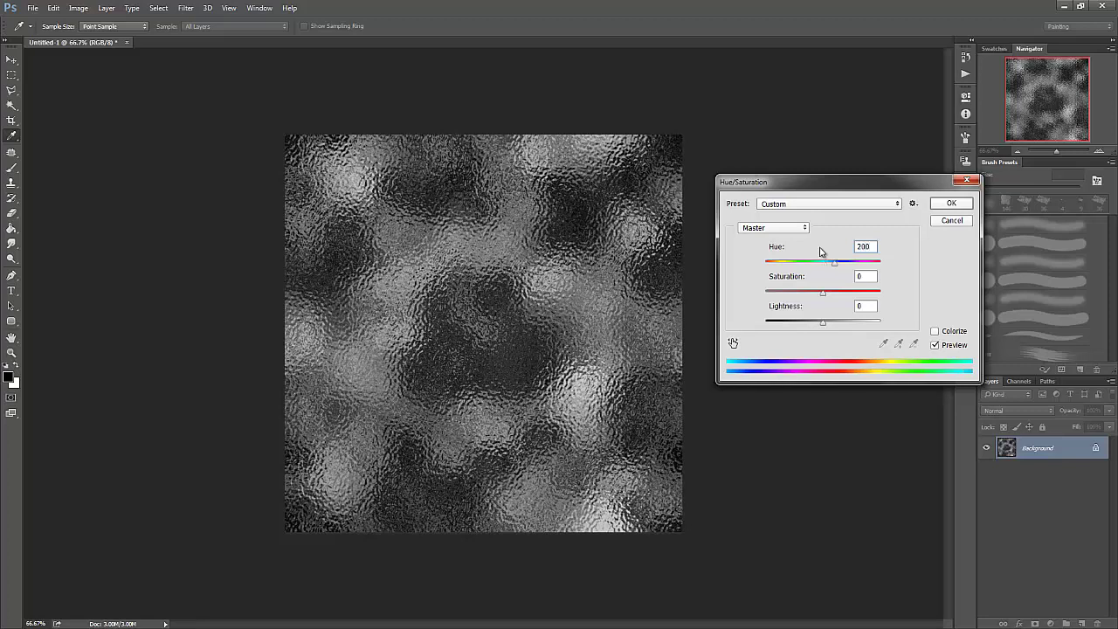
key("Tab")
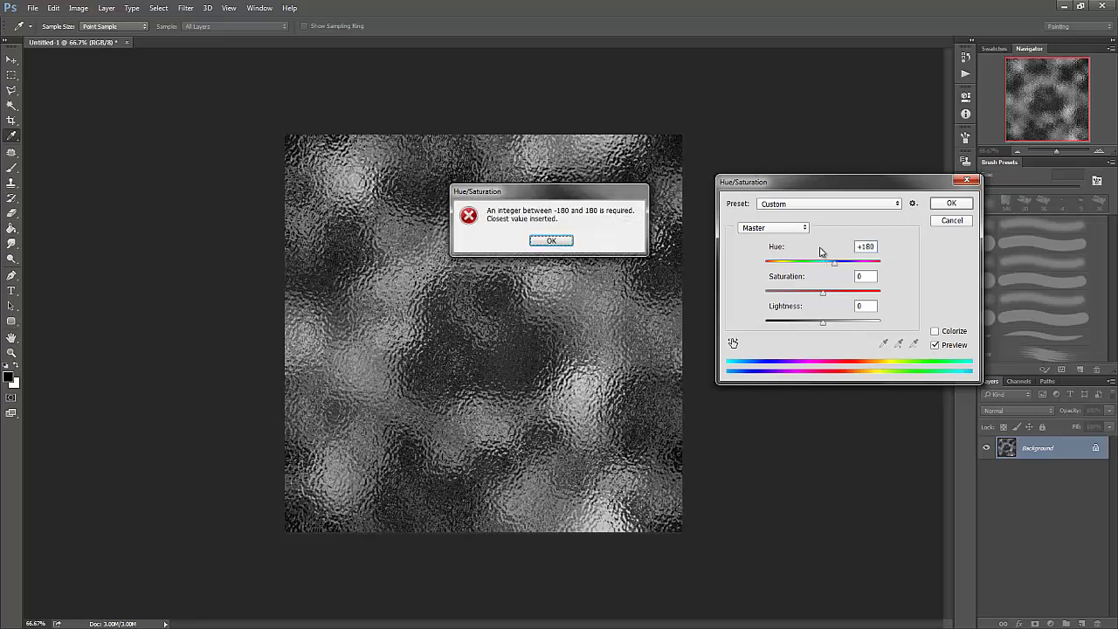
left_click(551, 240)
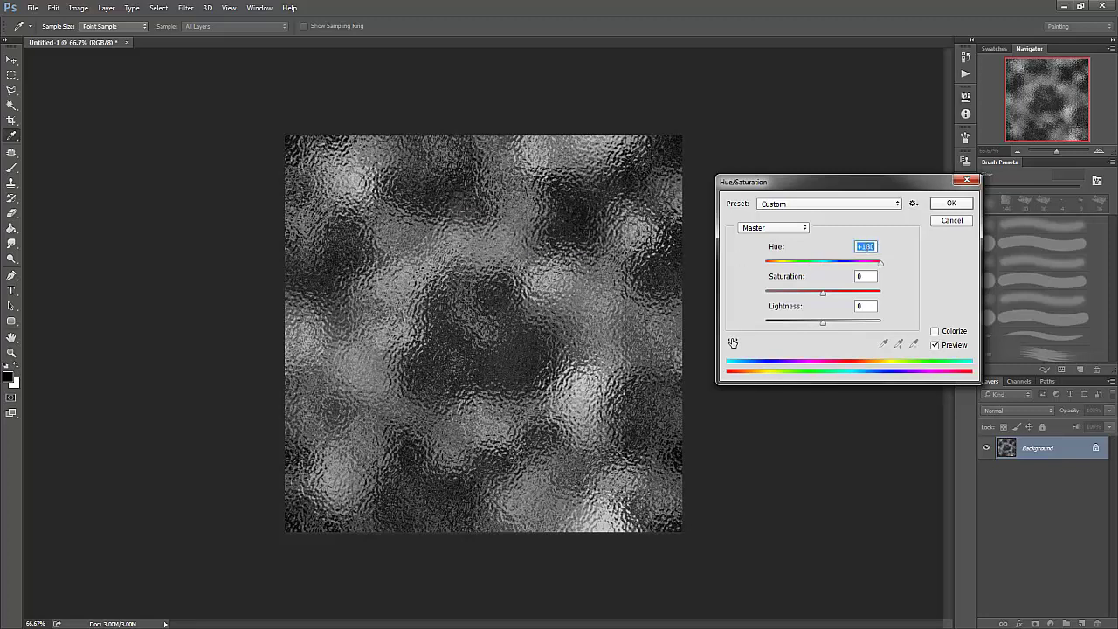
Step: Colorize the image with hue 200 and saturation 18, and apply the Hue/Saturation adjustment
left_click(938, 332)
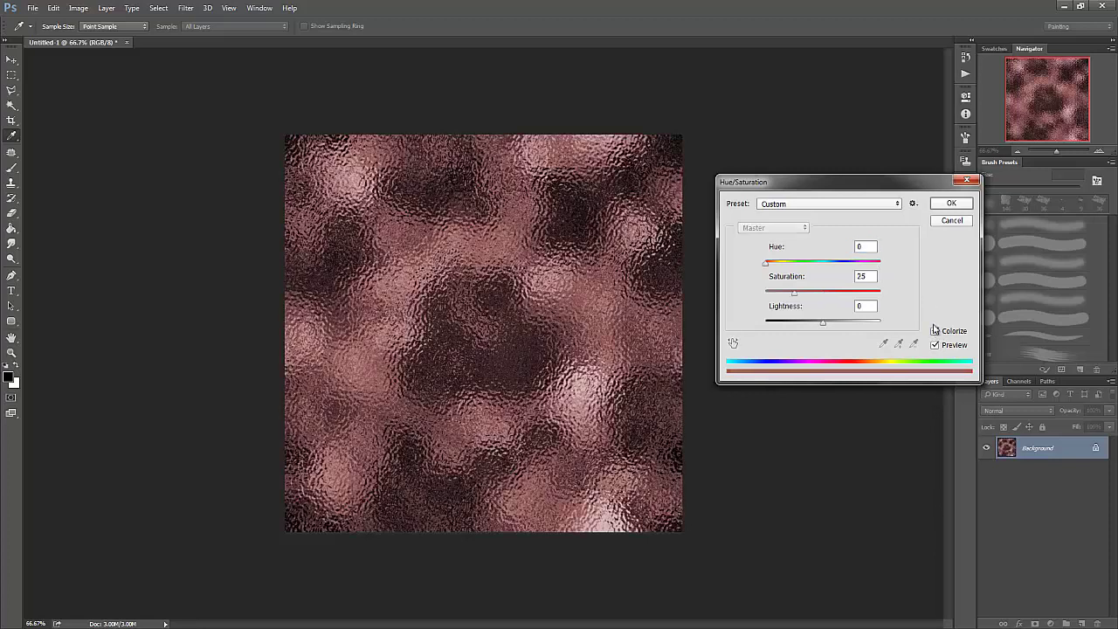
left_click(871, 247)
type("200")
key("Tab")
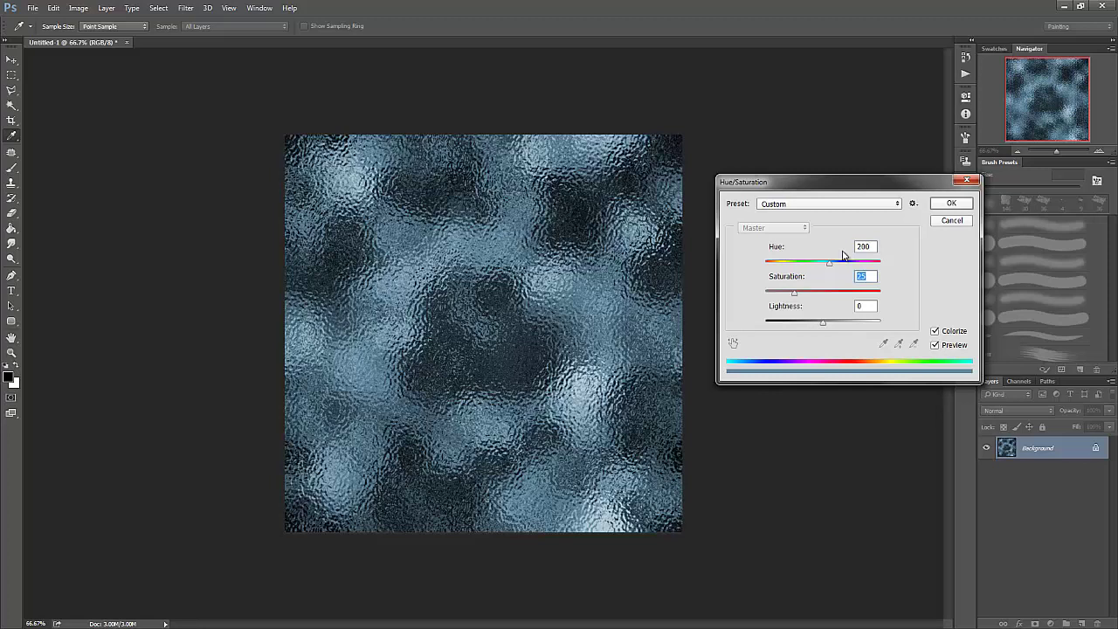
type("18")
key("Return")
key("e")
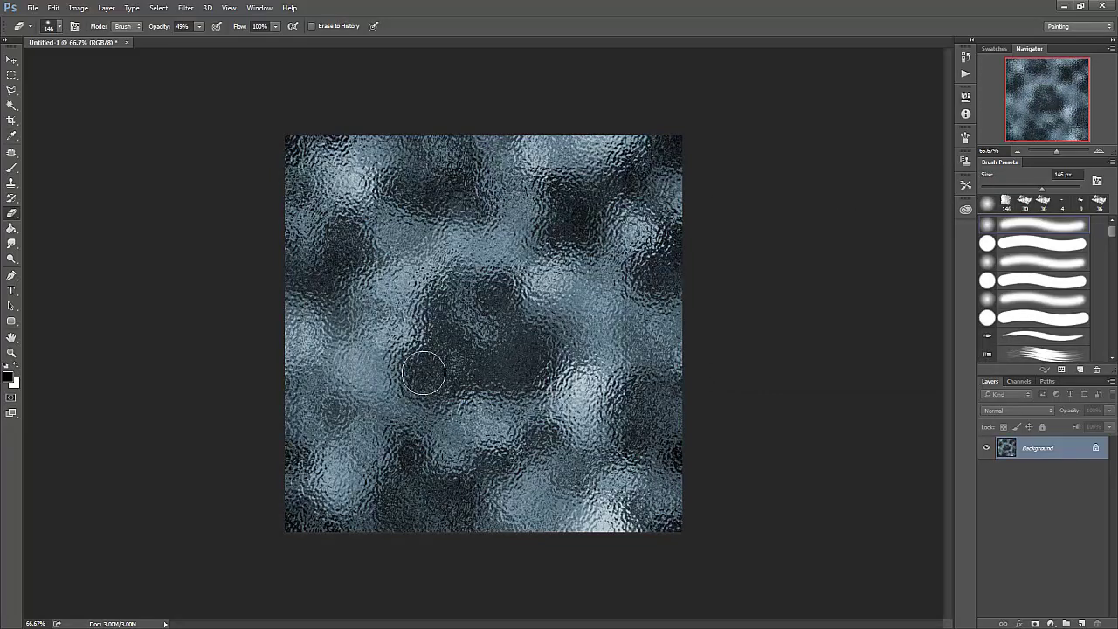